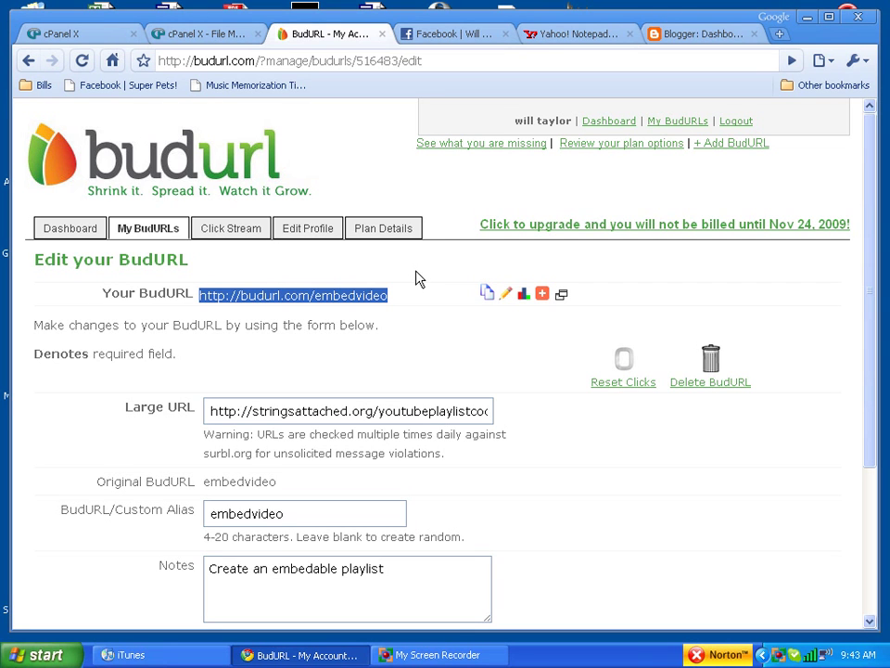
# Step: Go to youtube and open Back to the Garden Videos from your account's Playlists page
pyautogui.click(572, 37)
pyautogui.click(279, 63)
pyautogui.write('youtube.com/')
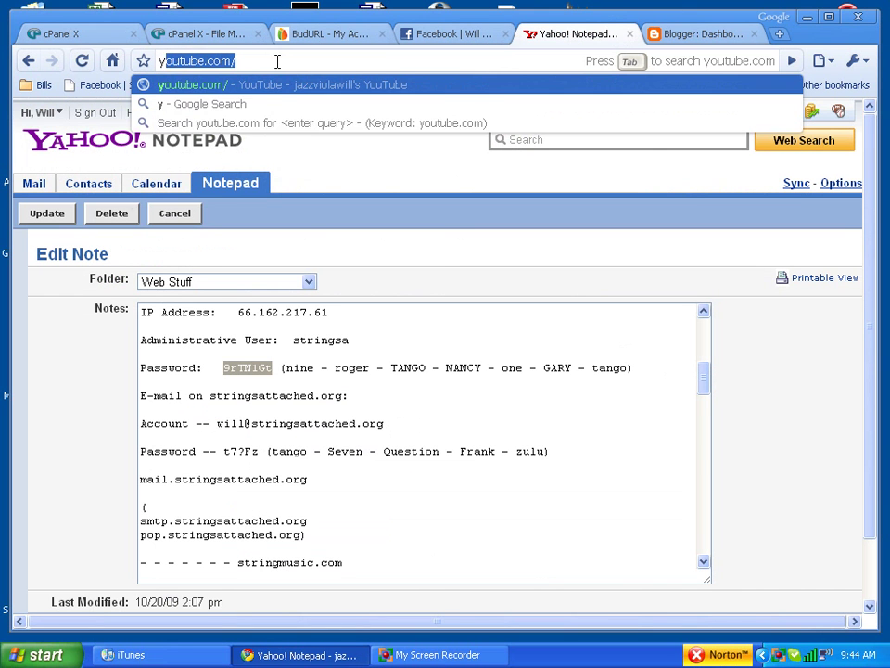
pyautogui.press('Return')
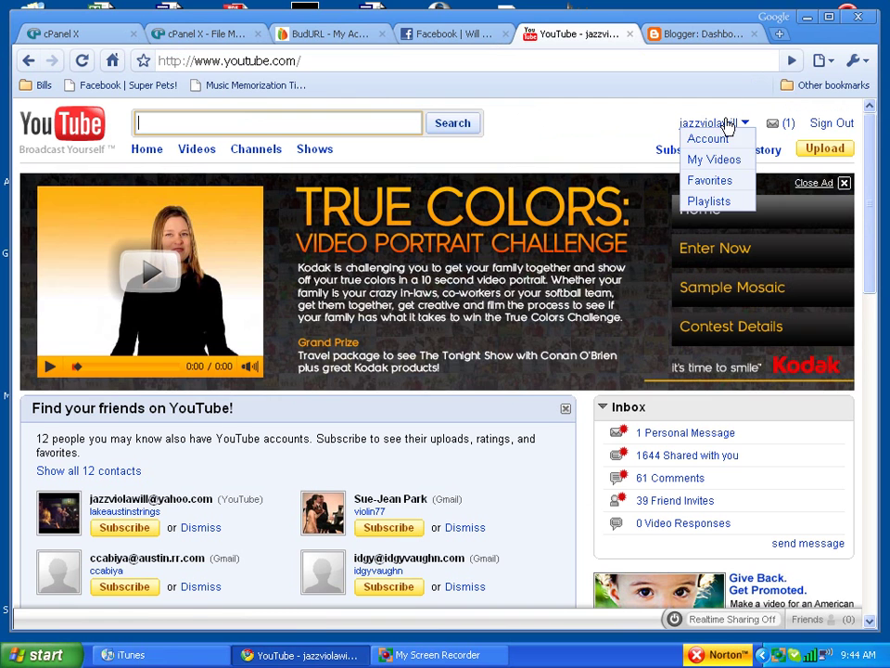
pyautogui.moveTo(711, 123)
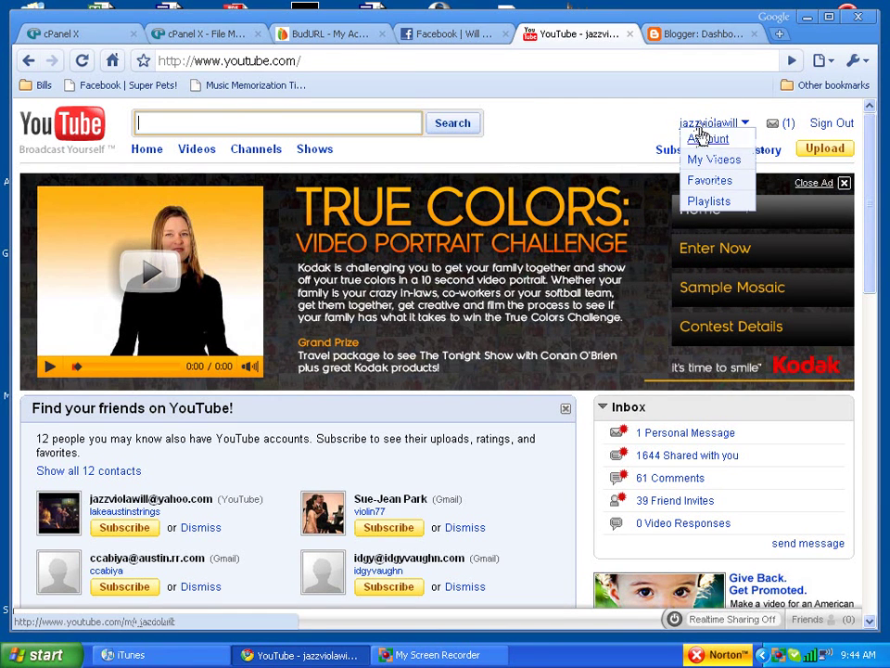
pyautogui.click(710, 200)
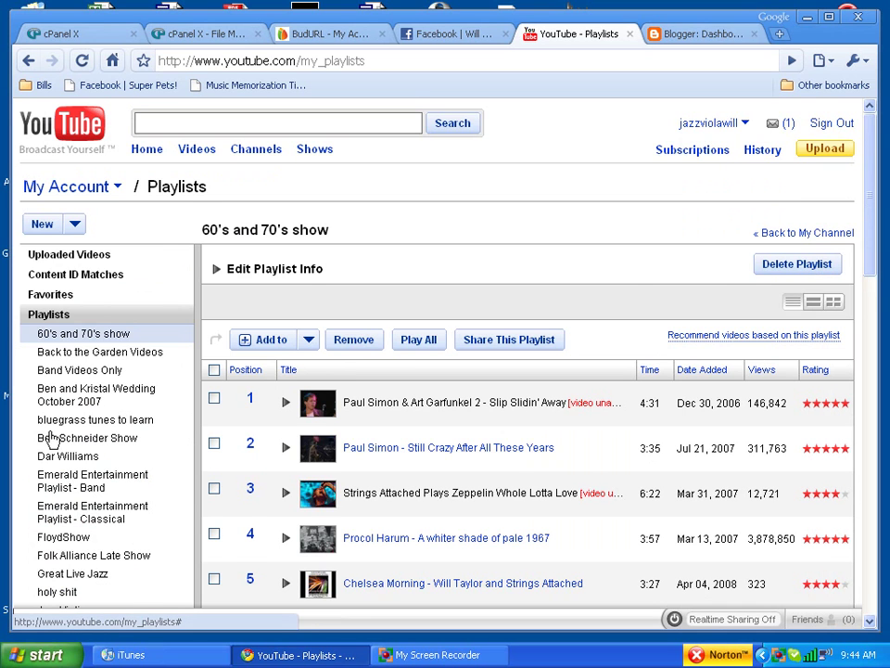
pyautogui.scroll(-2, 47, 445)
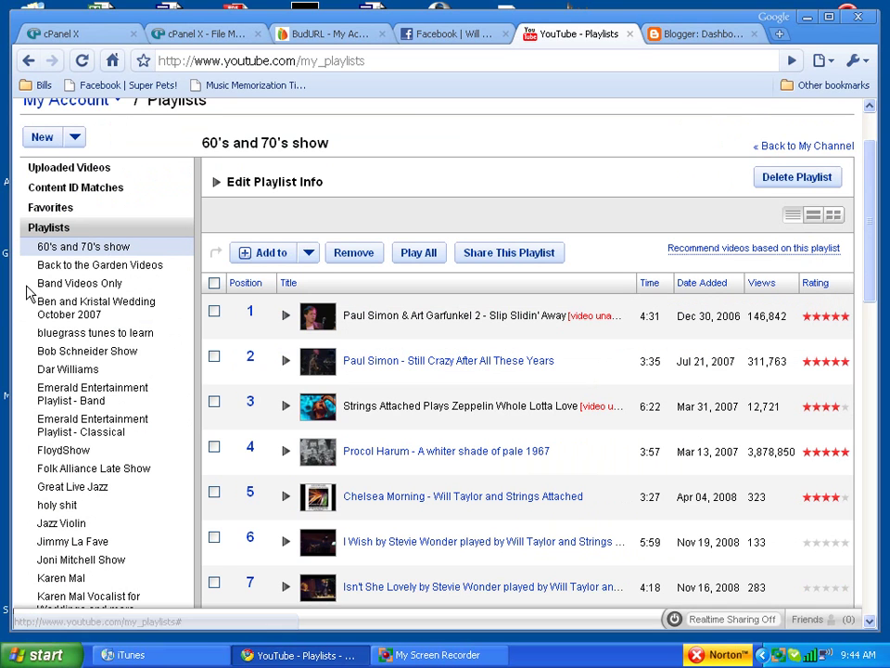
pyautogui.click(67, 266)
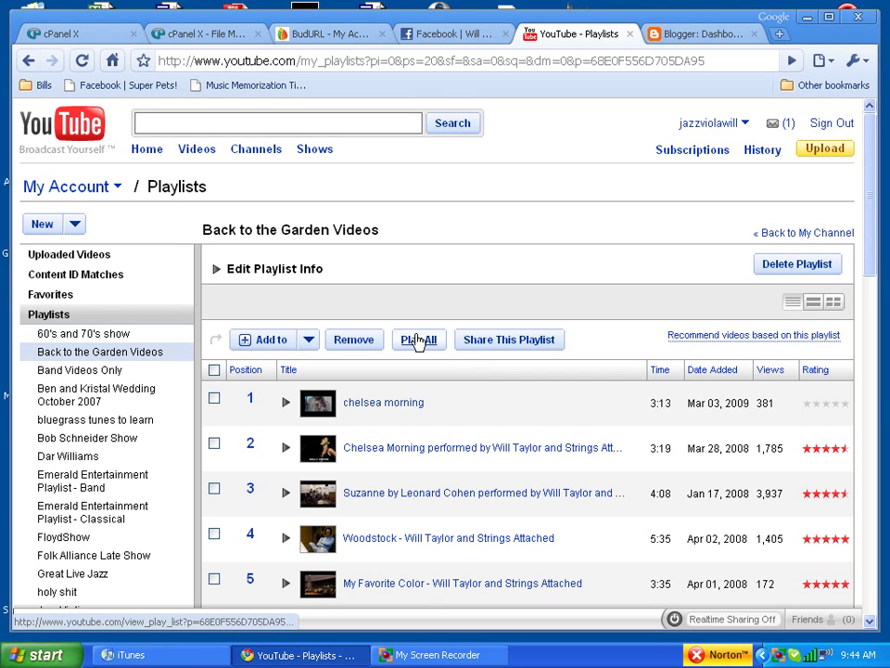
# Step: Paste the playlist's Play All link address into the address bar
pyautogui.rightClick(418, 340)
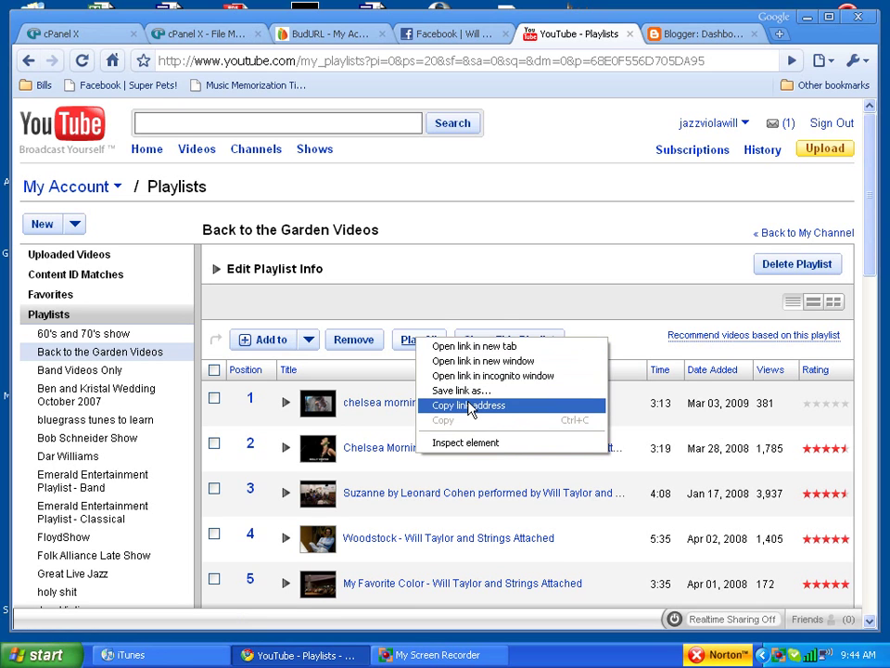
pyautogui.click(470, 405)
pyautogui.click(300, 63)
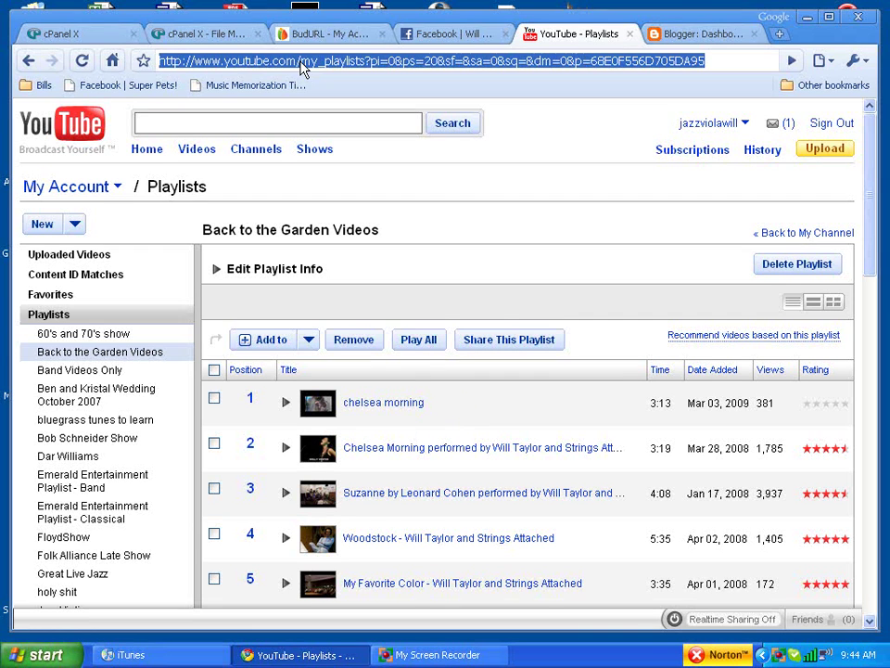
pyautogui.hotkey('ctrl', 'v')
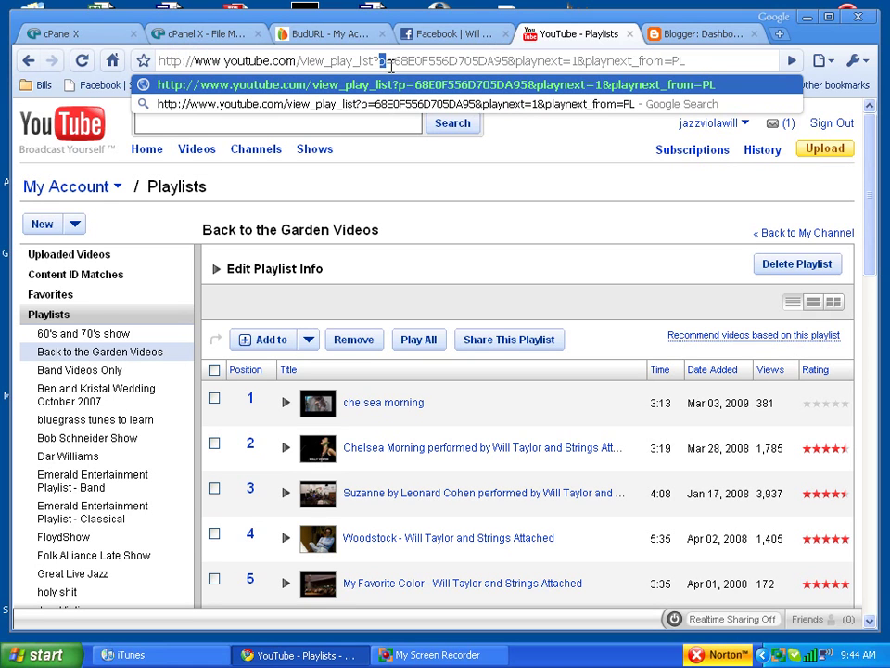
# Step: Cut the playlist ID 68E0F556D705DA95 from the link and start entering bud as the address
pyautogui.moveTo(378, 61); pyautogui.dragTo(510, 86)
pyautogui.click(410, 62)
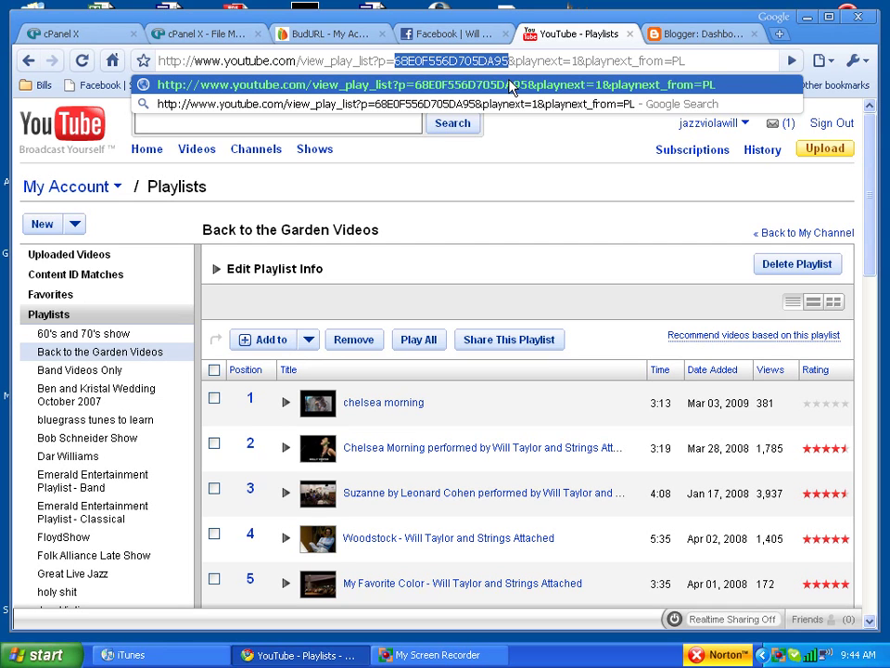
pyautogui.press('BackSpace')
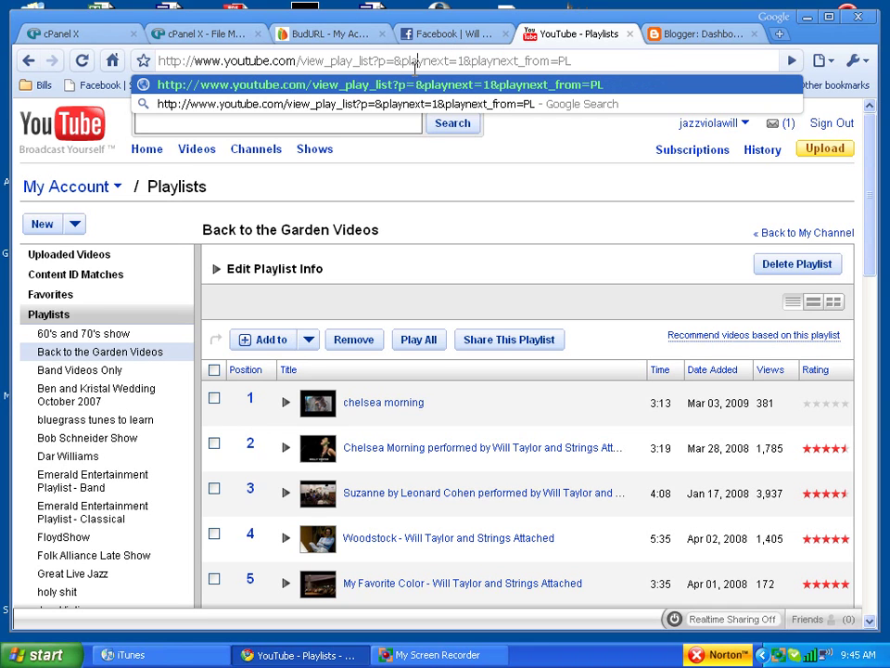
pyautogui.moveTo(595, 62); pyautogui.dragTo(153, 61)
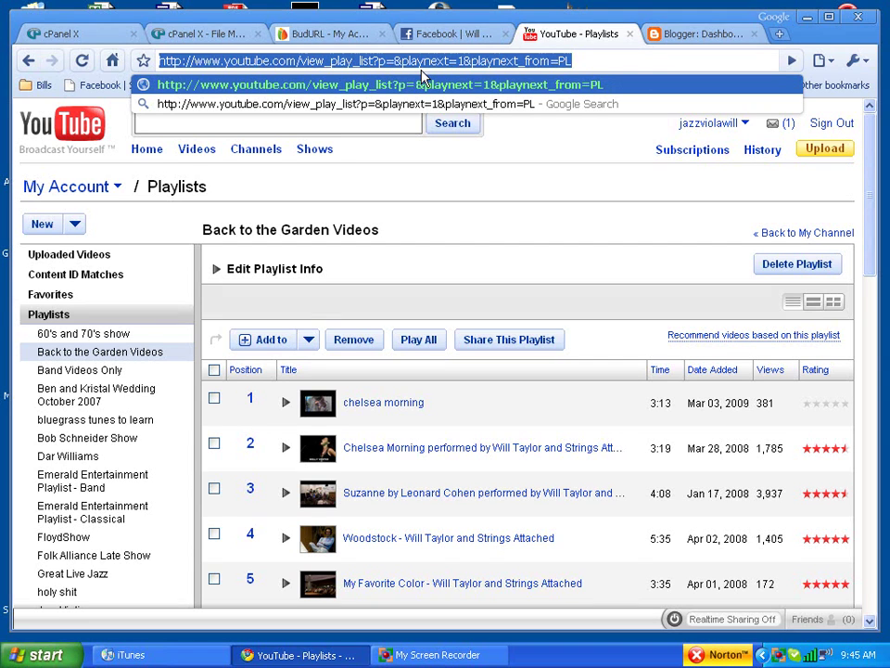
pyautogui.write('budurl.com/')
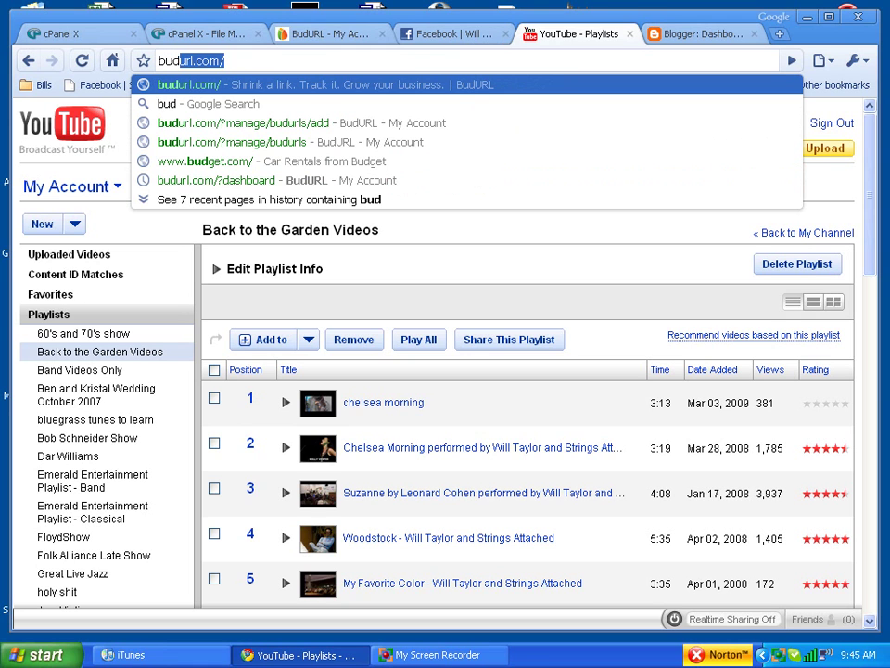
# Step: Load budurl.com/embedvideo to reach the Create an Embedable Youtube Playlist code page
pyautogui.click(420, 69)
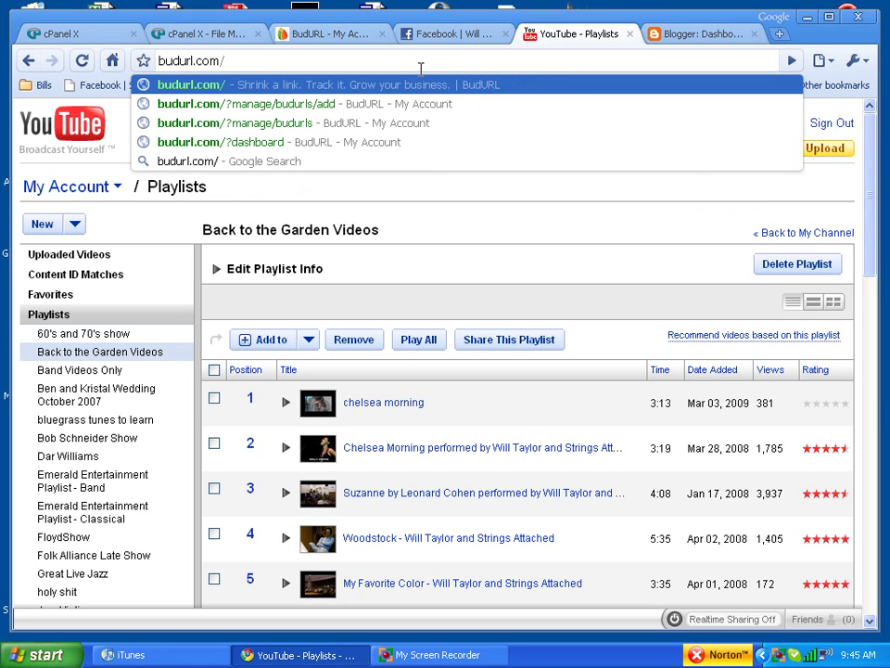
pyautogui.click(331, 35)
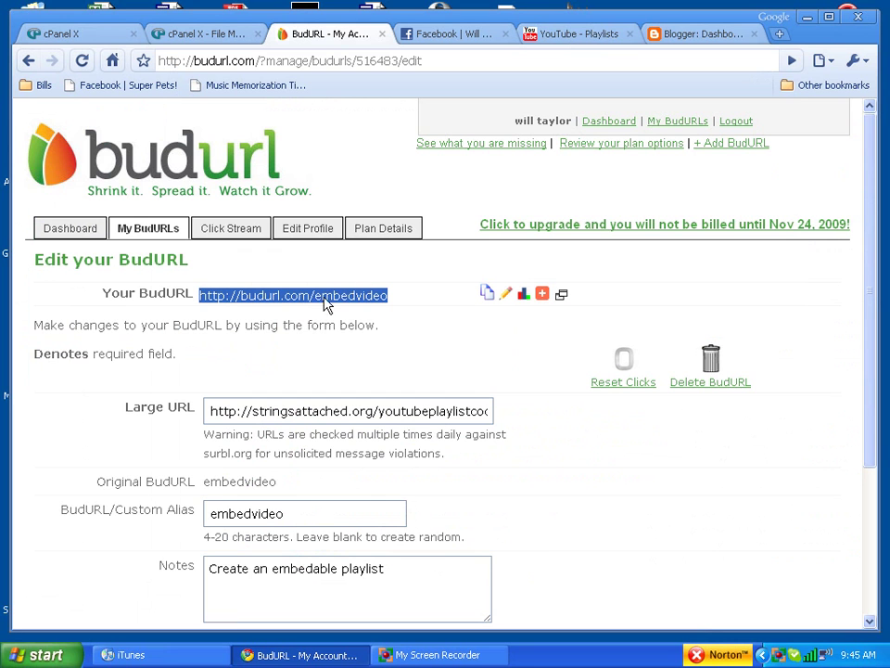
pyautogui.click(455, 34)
pyautogui.click(273, 62)
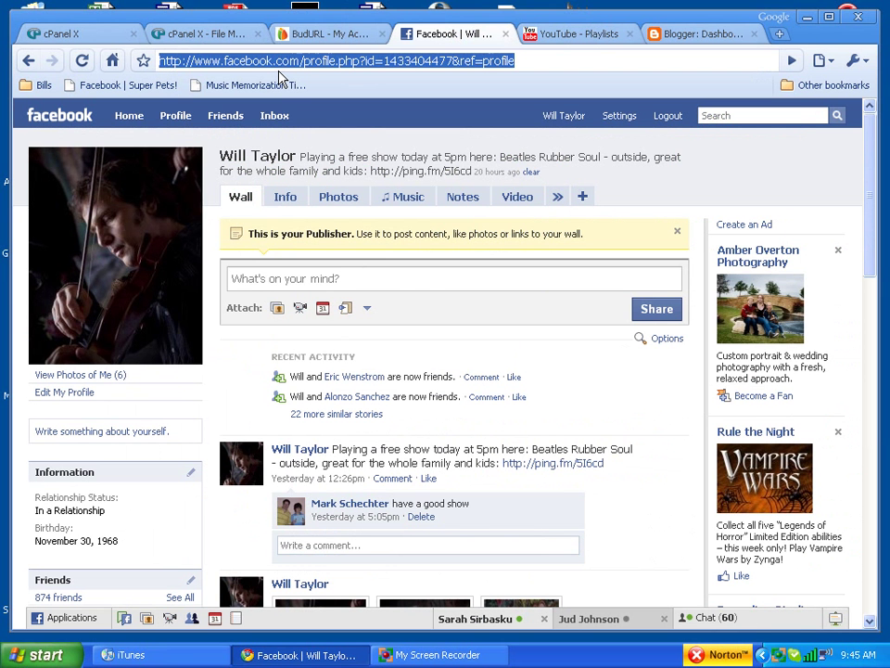
pyautogui.write('budurl.co')
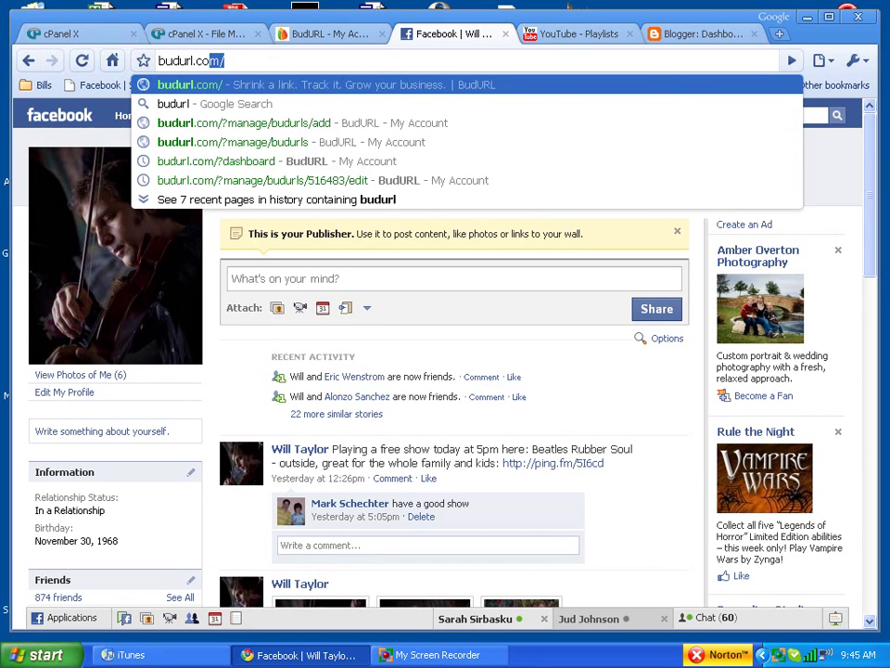
pyautogui.write('m/embedvideo')
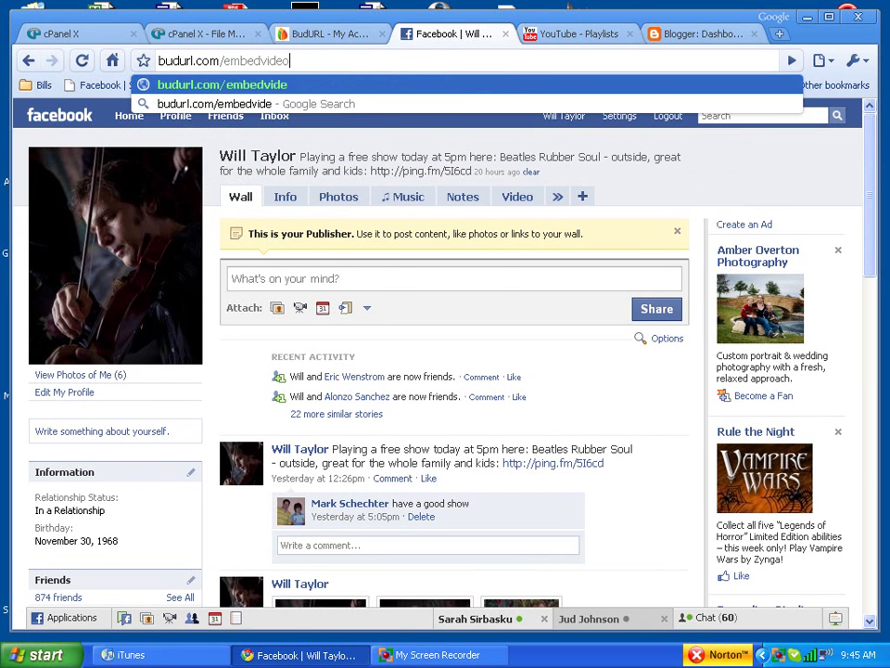
pyautogui.press('Return')
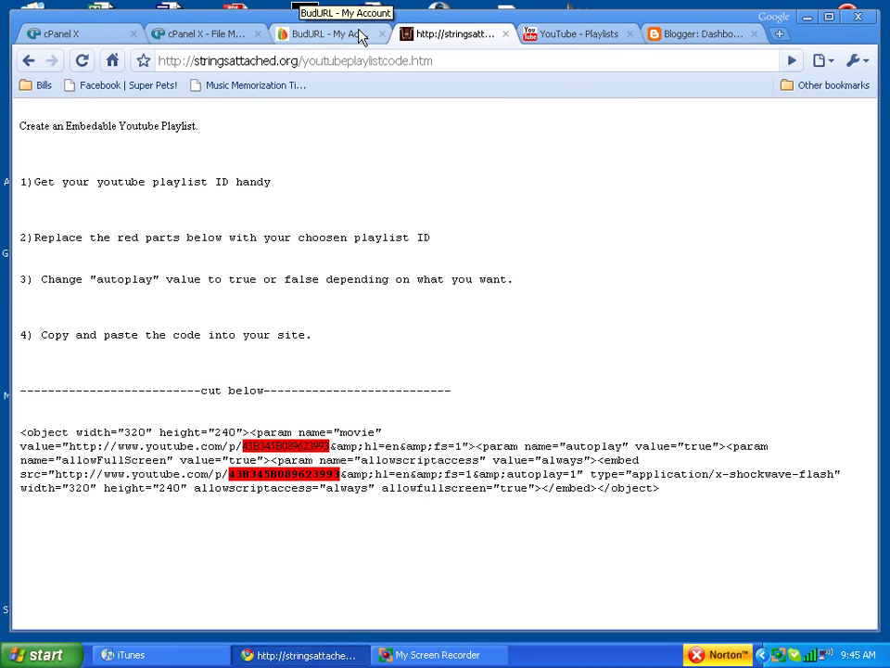
# Step: Load the Yahoo! Notepad site from the YouTube tab's address bar
pyautogui.click(570, 35)
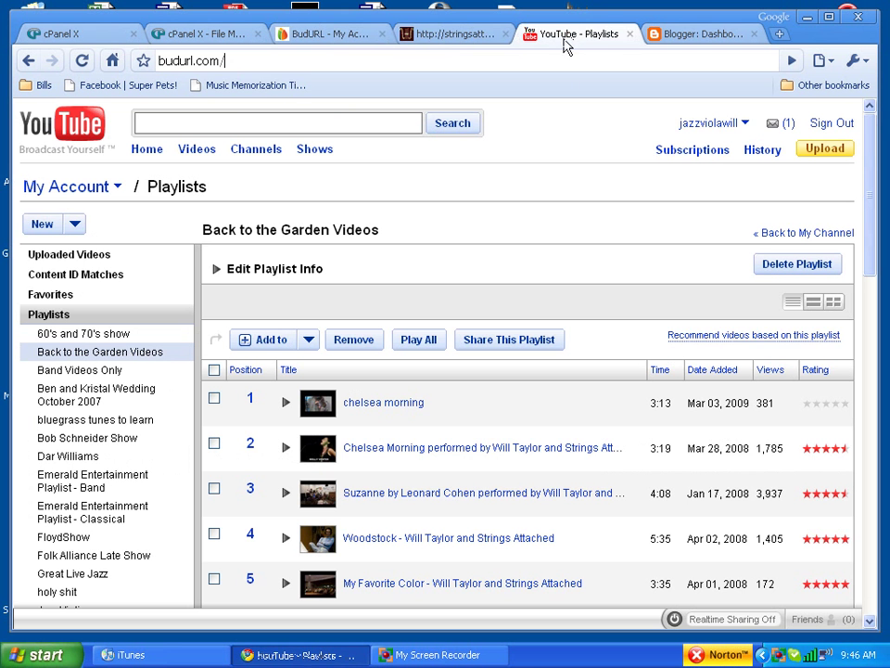
pyautogui.click(254, 58)
pyautogui.write('note')
pyautogui.press('Return')
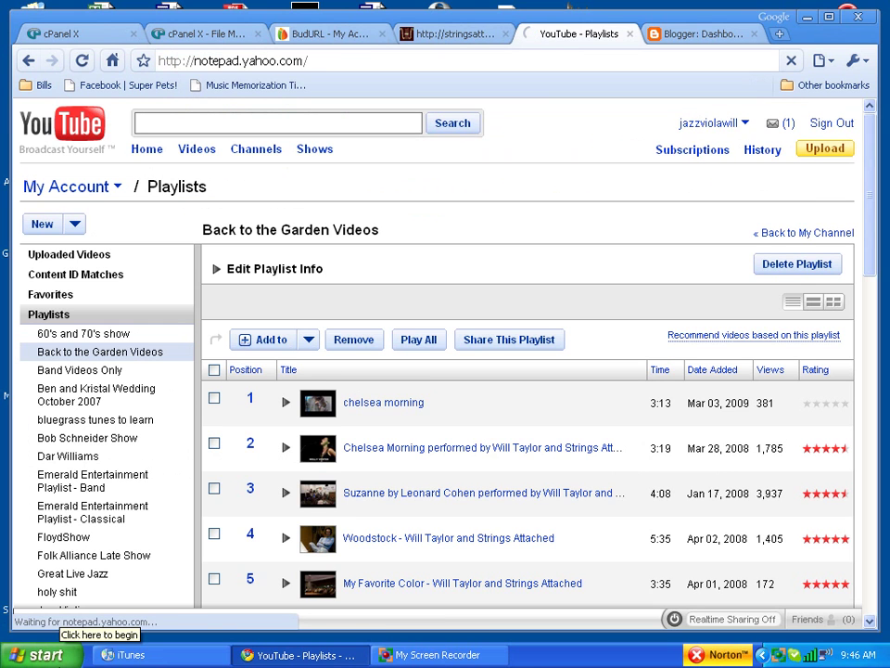
# Step: Paste playlist ID 68E0F556D705DA95 into a new Notepad document, then return to the code page
pyautogui.click(46, 656)
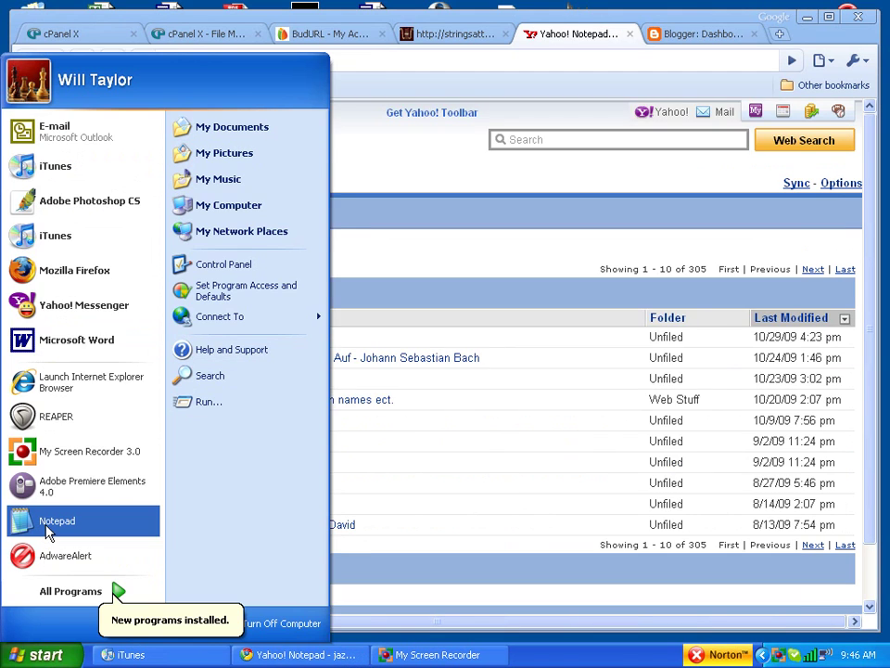
pyautogui.click(46, 531)
pyautogui.hotkey('ctrl', 'v')
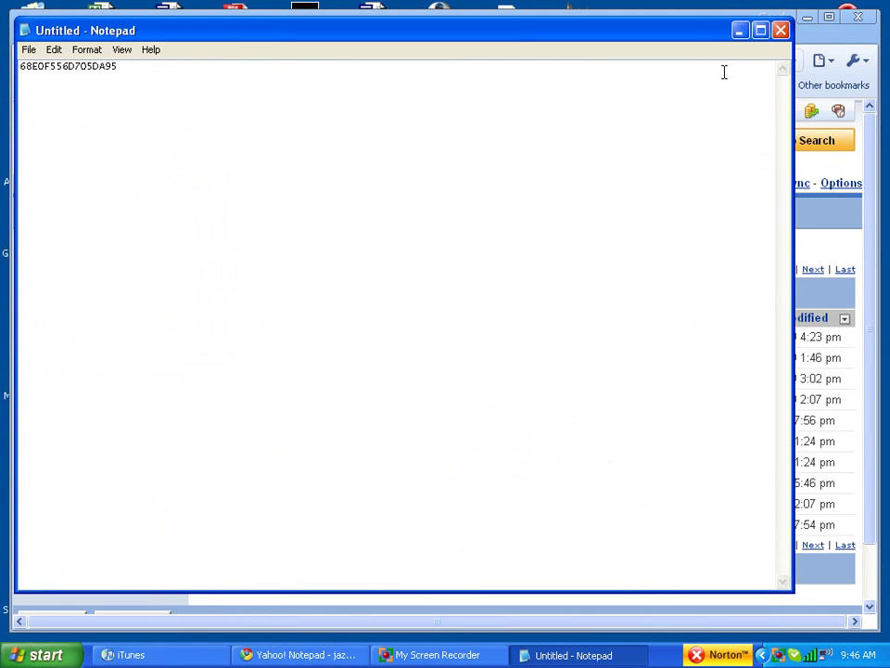
pyautogui.click(850, 44)
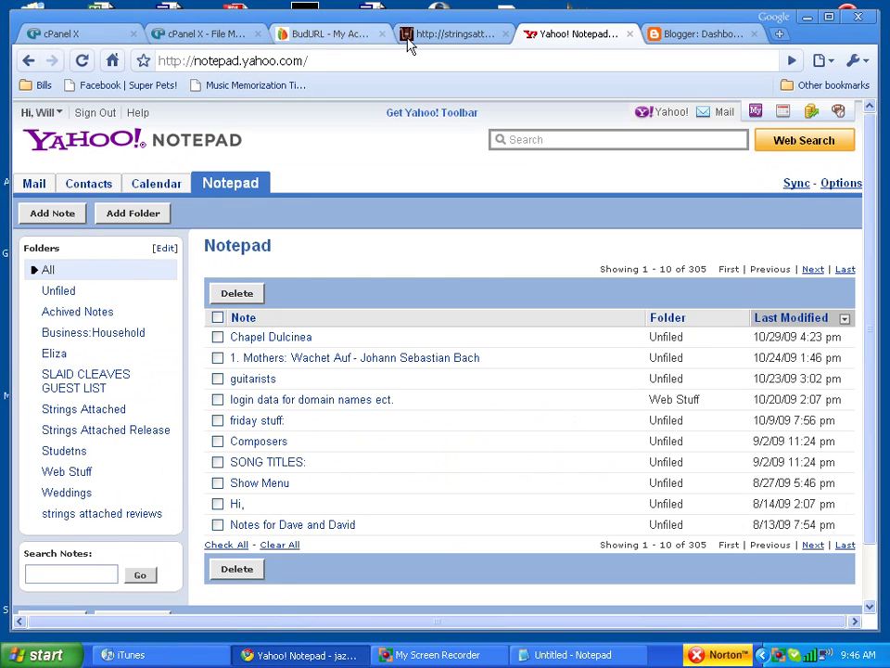
pyautogui.click(436, 34)
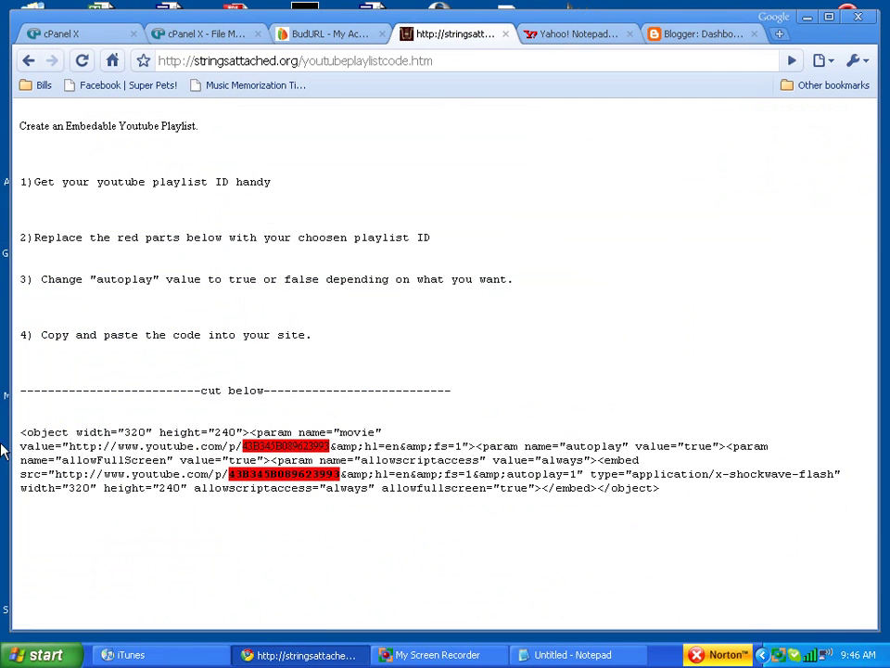
# Step: Copy the embed code block from the page and paste it into Notepad
pyautogui.moveTo(20, 432); pyautogui.dragTo(710, 489)
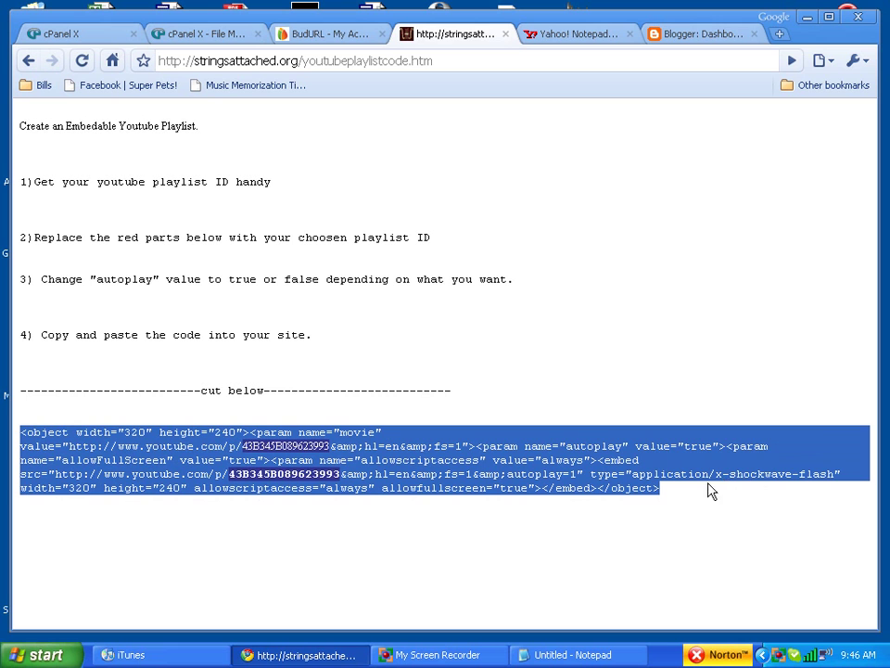
pyautogui.rightClick(119, 459)
pyautogui.click(130, 473)
pyautogui.click(557, 655)
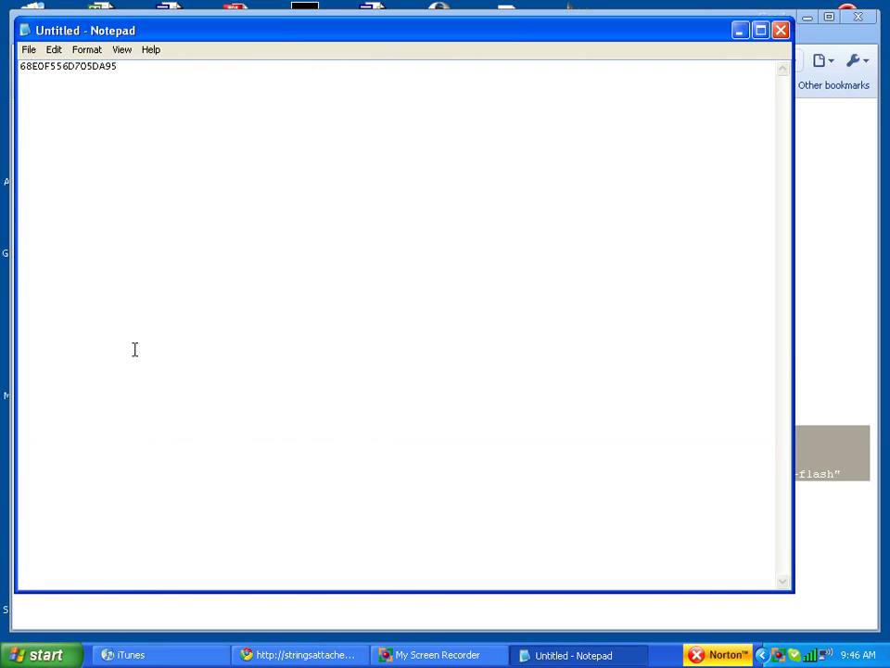
pyautogui.hotkey('ctrl', 'v')
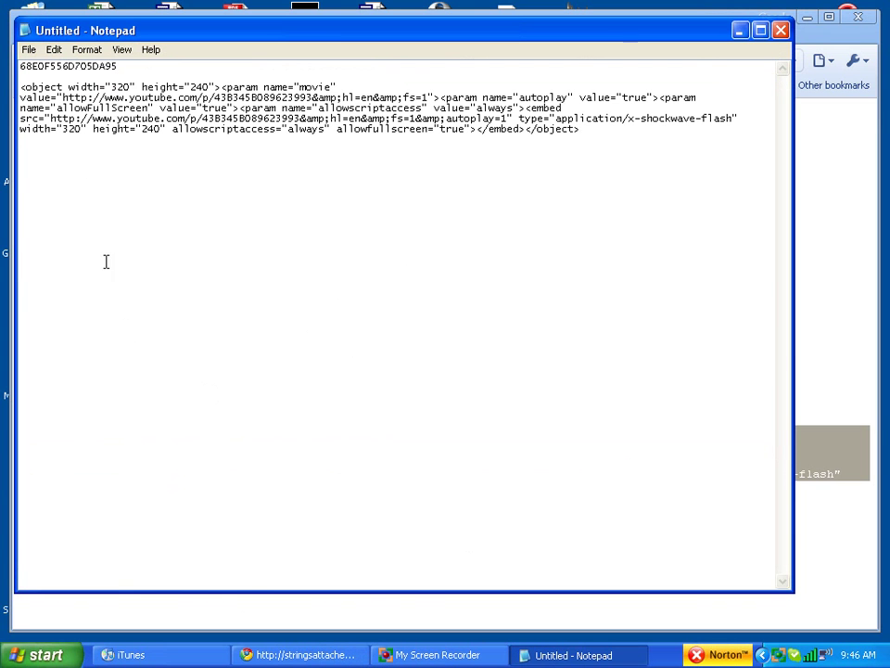
# Step: Remove the playlist ID from line 1 and select placeholder ID 43B345B089623993 in the code
pyautogui.doubleClick(117, 66)
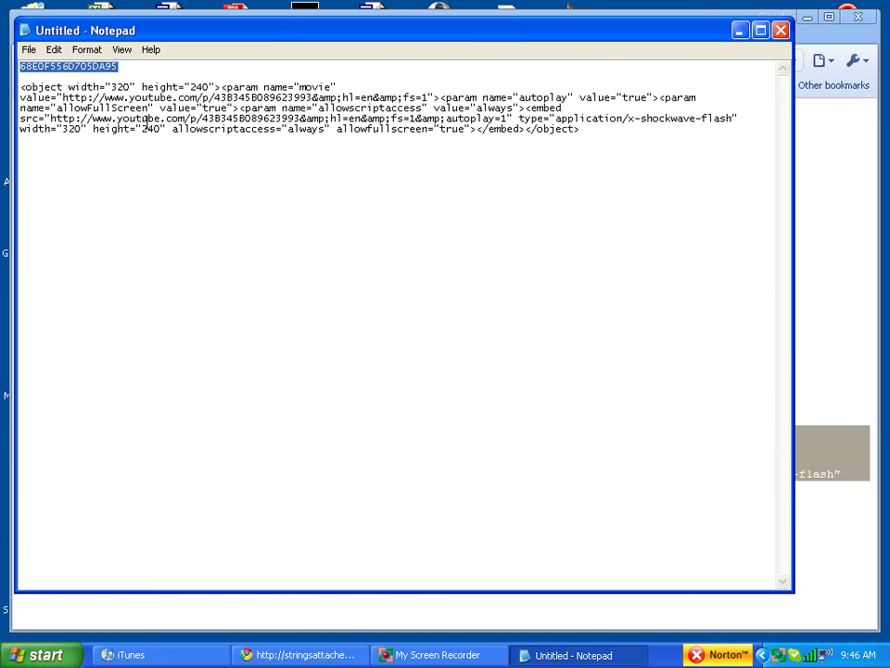
pyautogui.press('Delete')
pyautogui.moveTo(216, 96); pyautogui.dragTo(318, 98)
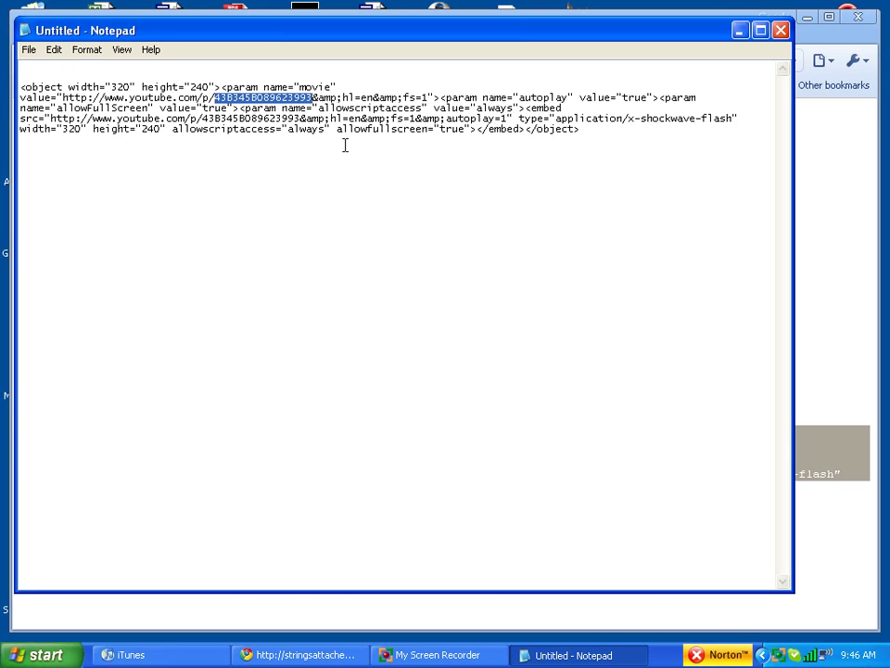
# Step: Replace the old playlist ID with 68E0F556D705DA95 in both embed code URLs
pyautogui.hotkey('ctrl', 'v')
pyautogui.moveTo(201, 119); pyautogui.dragTo(299, 119)
pyautogui.hotkey('ctrl', 'v')
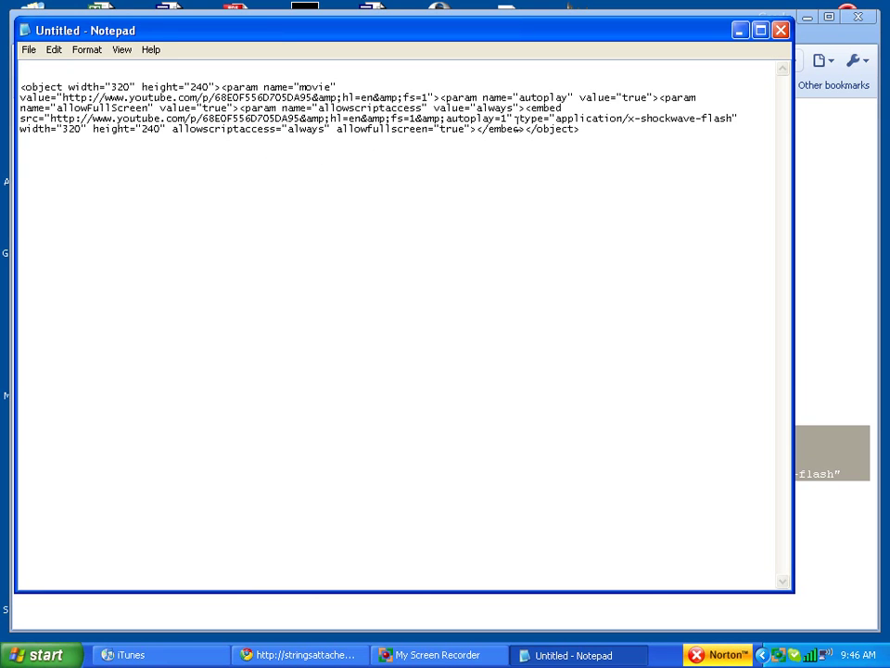
# Step: Inspect the object and embed width/height and the autoplay true value, then select the entire code
pyautogui.moveTo(70, 87); pyautogui.dragTo(212, 87)
pyautogui.moveTo(74, 87); pyautogui.dragTo(214, 85)
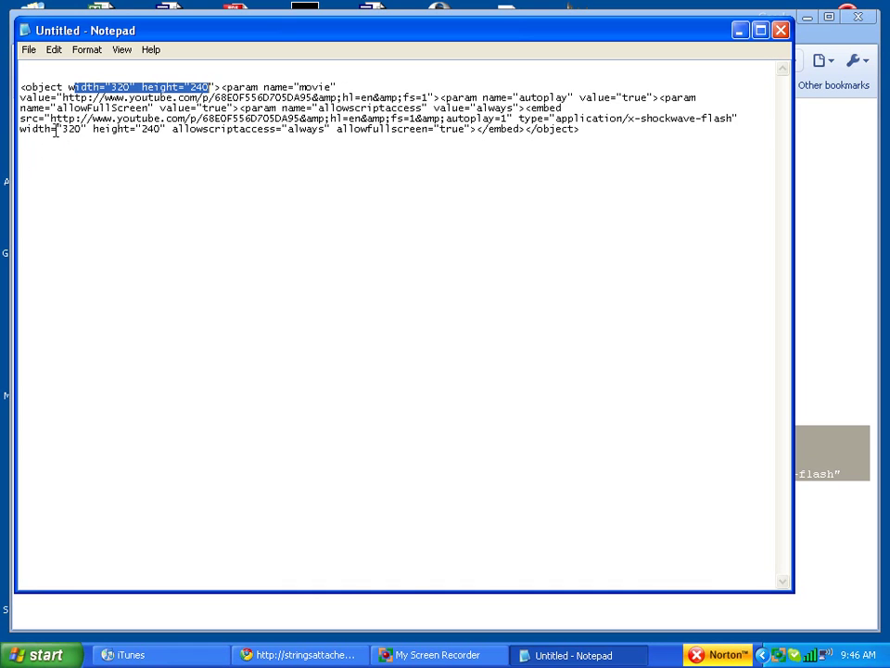
pyautogui.moveTo(69, 130); pyautogui.dragTo(158, 131)
pyautogui.moveTo(74, 86); pyautogui.dragTo(211, 87)
pyautogui.moveTo(62, 129); pyautogui.dragTo(155, 132)
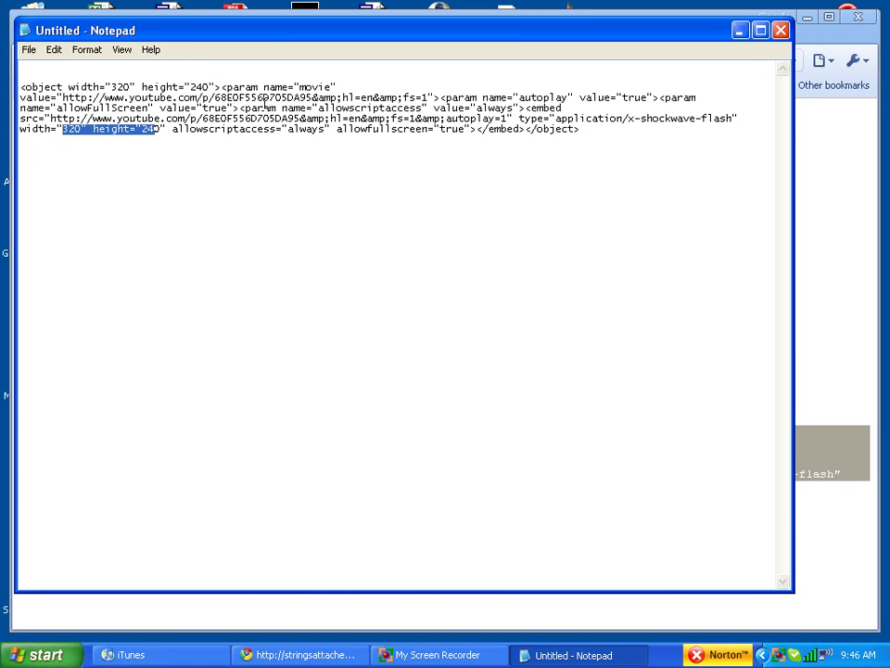
pyautogui.click(242, 97)
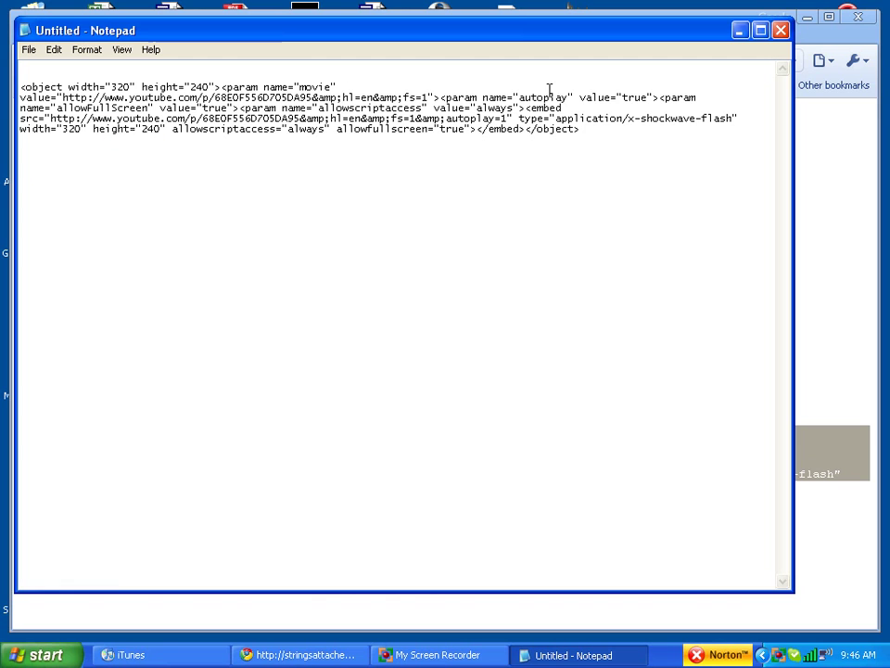
pyautogui.doubleClick(638, 99)
pyautogui.click(631, 99)
pyautogui.moveTo(622, 99); pyautogui.dragTo(642, 101)
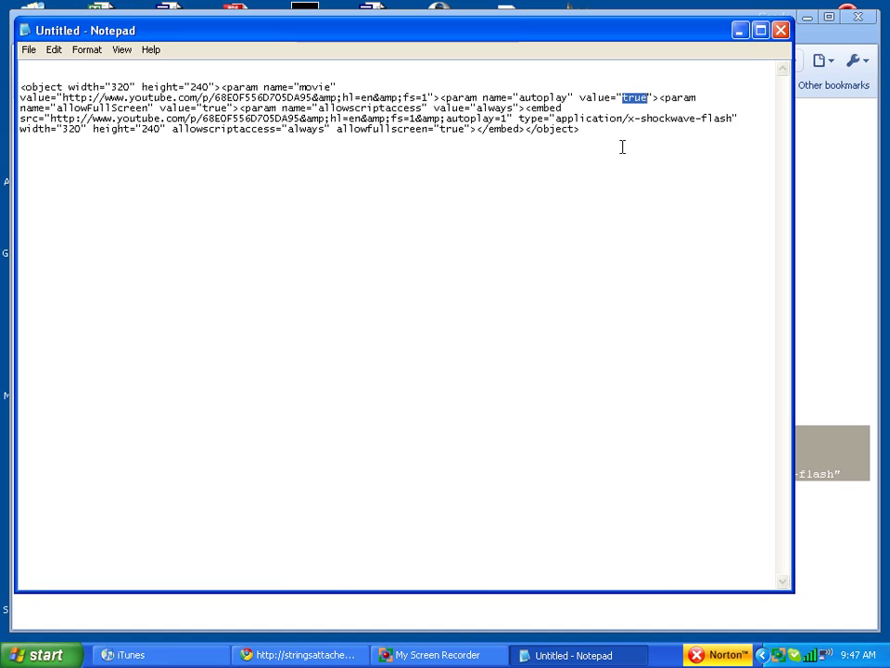
pyautogui.moveTo(622, 145); pyautogui.dragTo(19, 86)
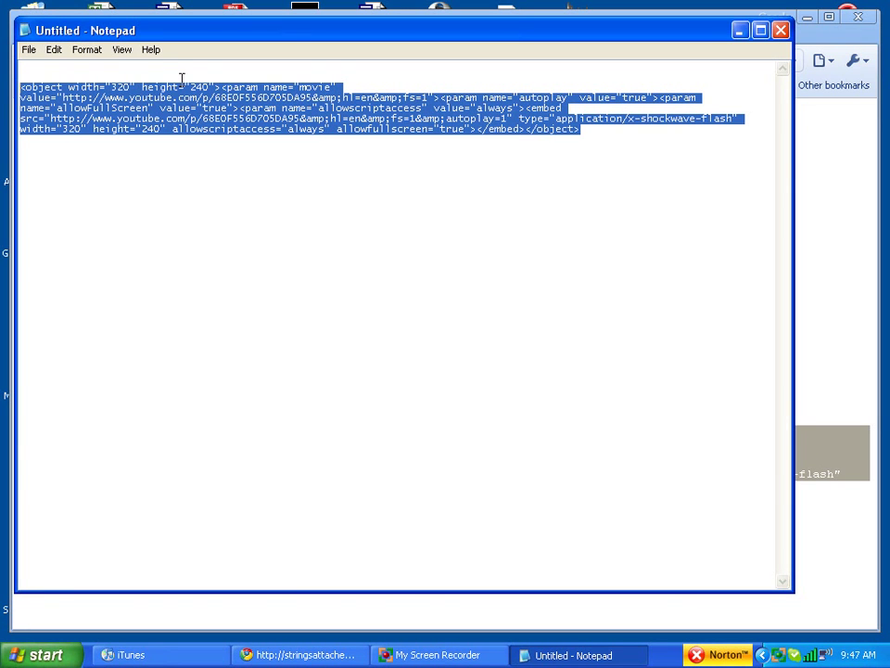
# Step: Start a new newslettertemplates post and paste the embed code into its Edit Html view
pyautogui.click(139, 178)
pyautogui.hotkey('ctrl', 'a')
pyautogui.hotkey('ctrl', 'c')
pyautogui.click(302, 662)
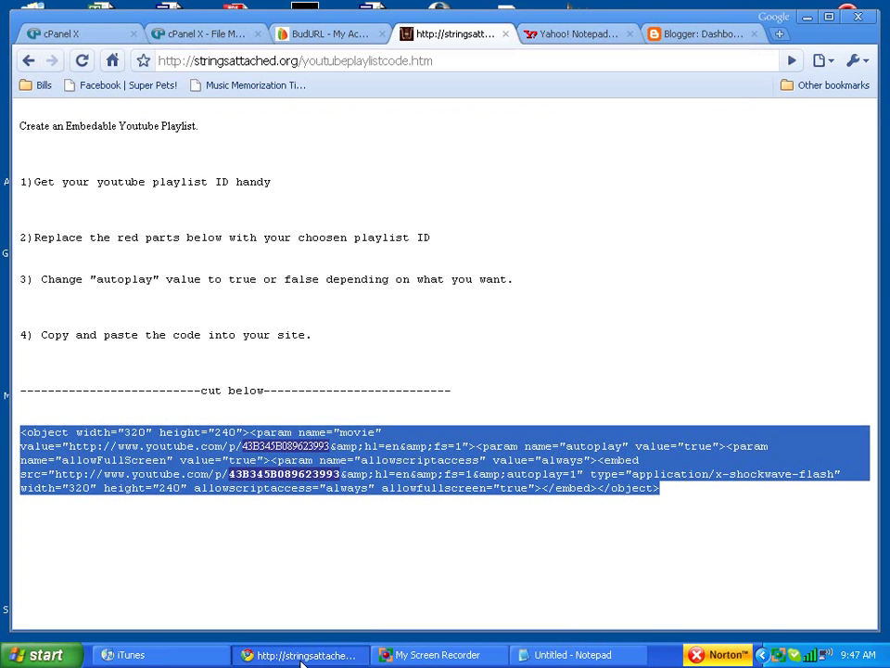
pyautogui.click(691, 35)
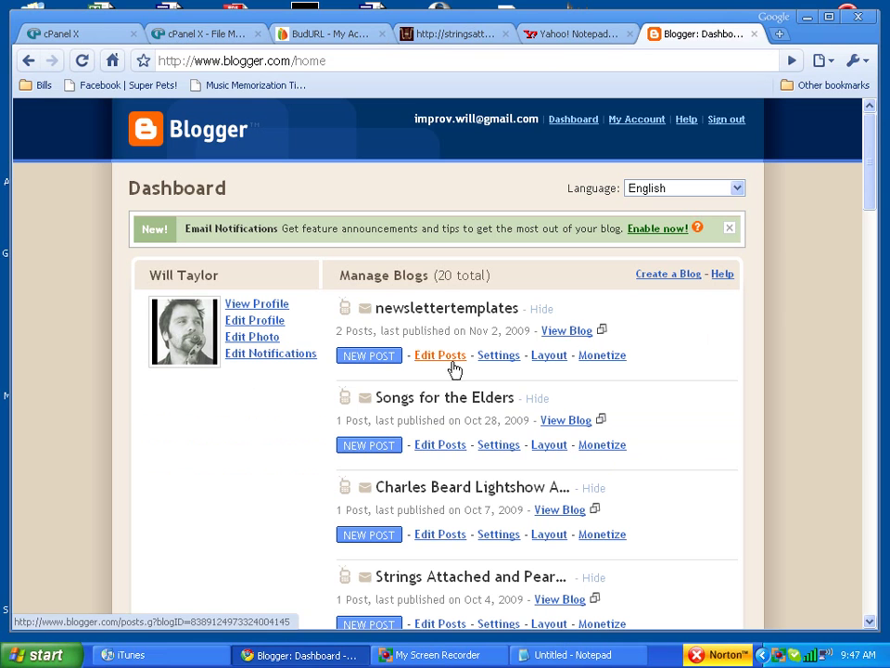
pyautogui.click(367, 357)
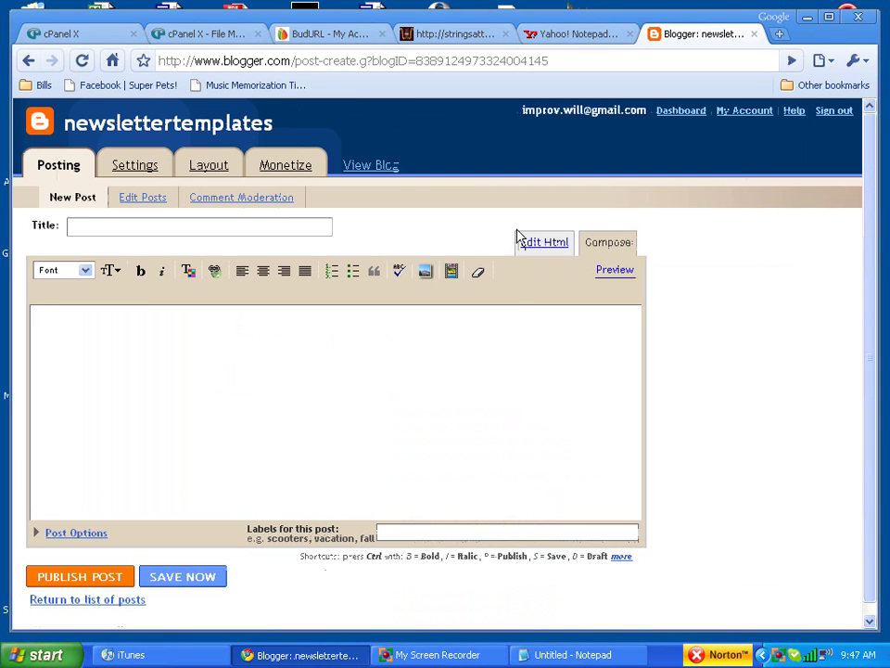
pyautogui.click(535, 243)
pyautogui.click(102, 417)
pyautogui.hotkey('ctrl', 'v')
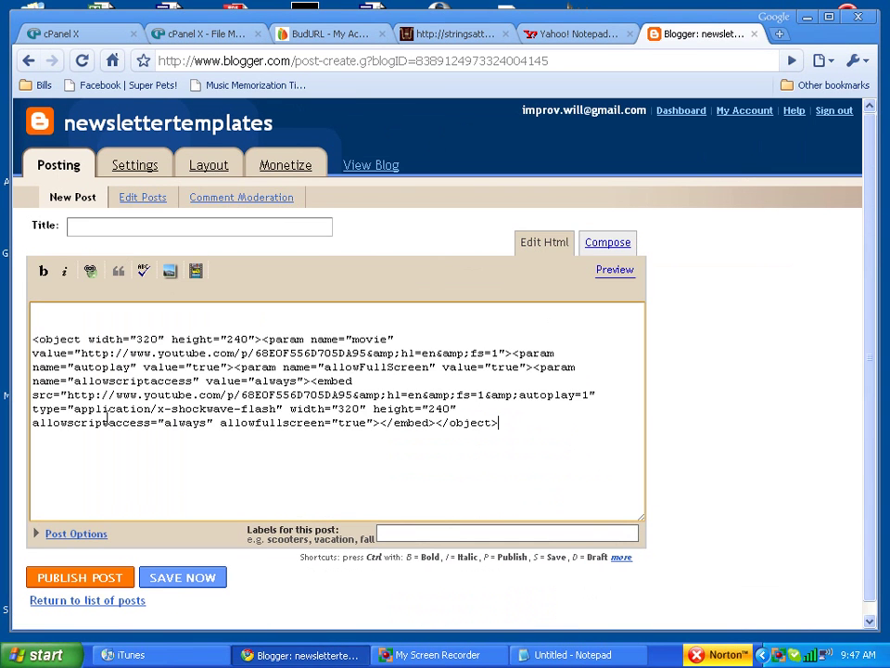
# Step: Preview the post to see the YouTube playlist player
pyautogui.click(609, 244)
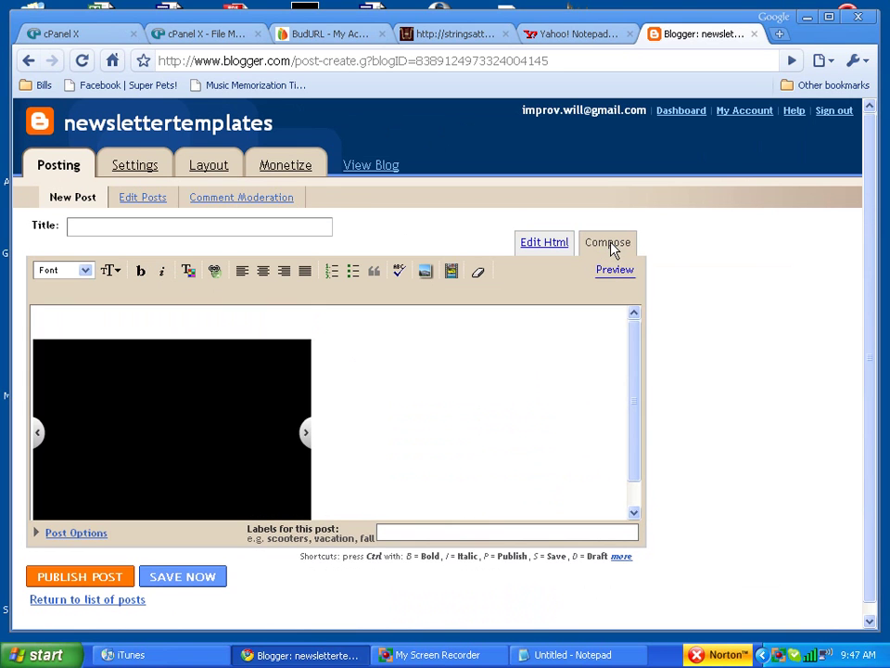
pyautogui.click(607, 269)
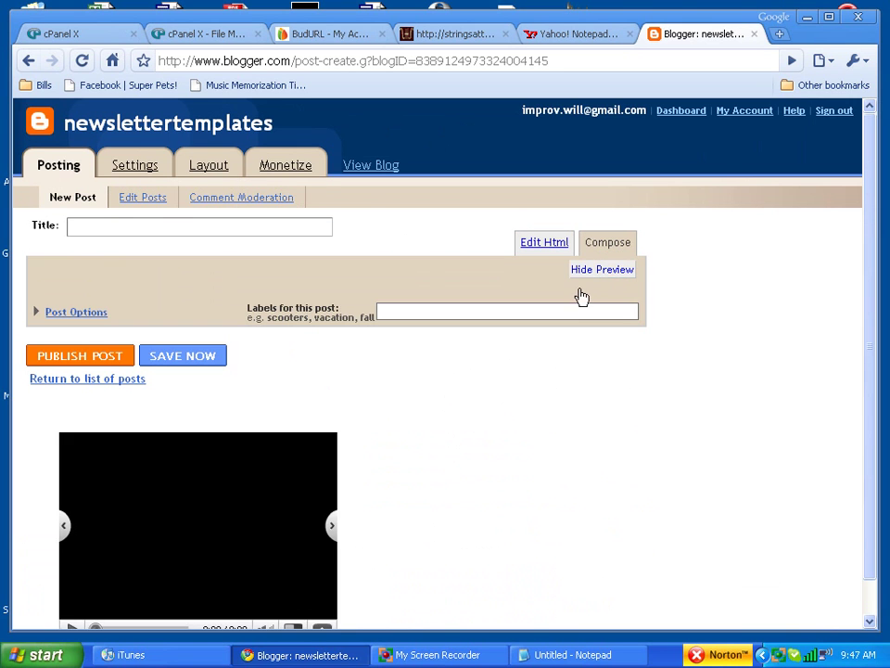
pyautogui.scroll(-1, 580, 393)
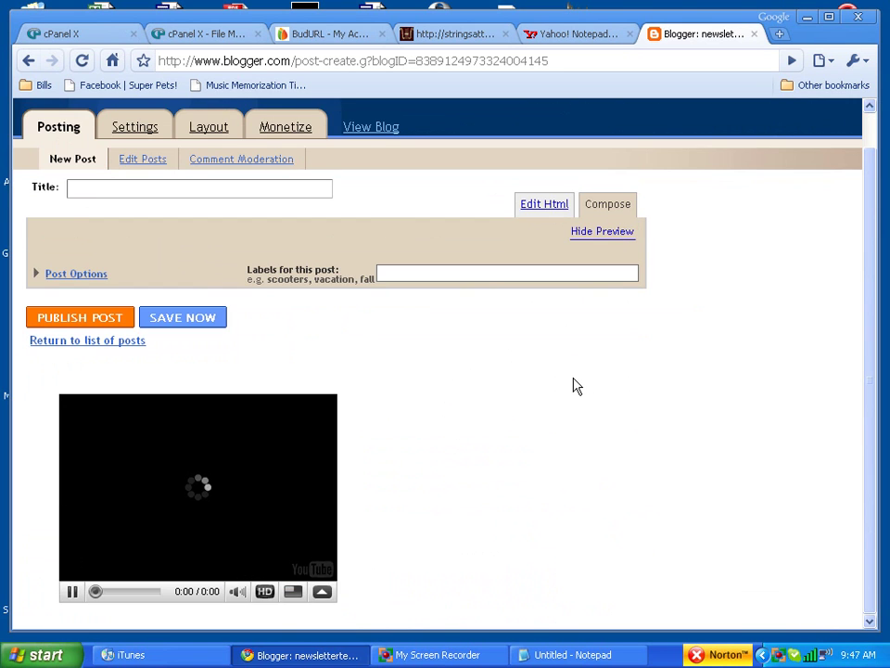
# Step: Change allowFullScreen from true to false in the post's HTML and preview the player again
pyautogui.moveTo(189, 525)
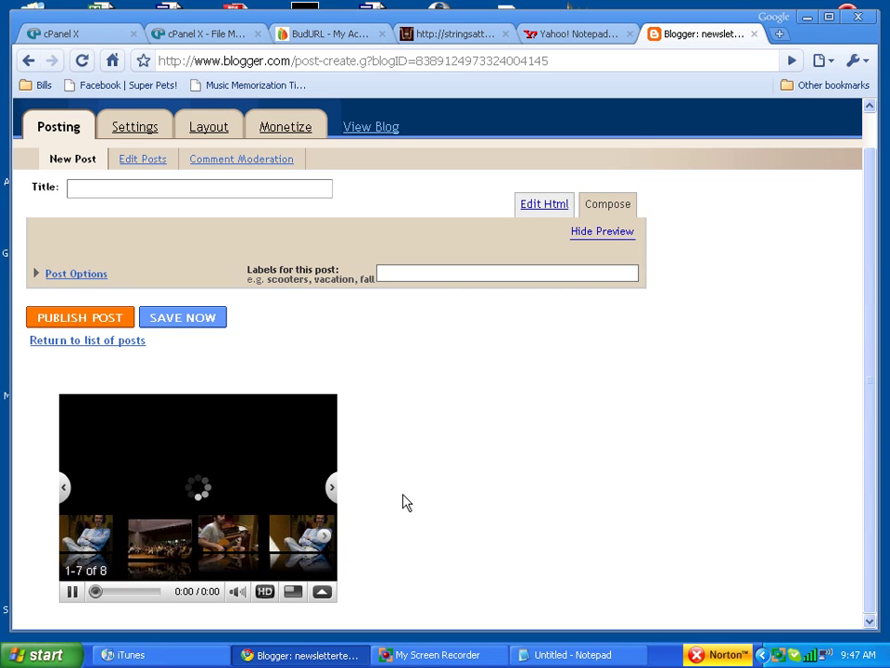
pyautogui.click(545, 204)
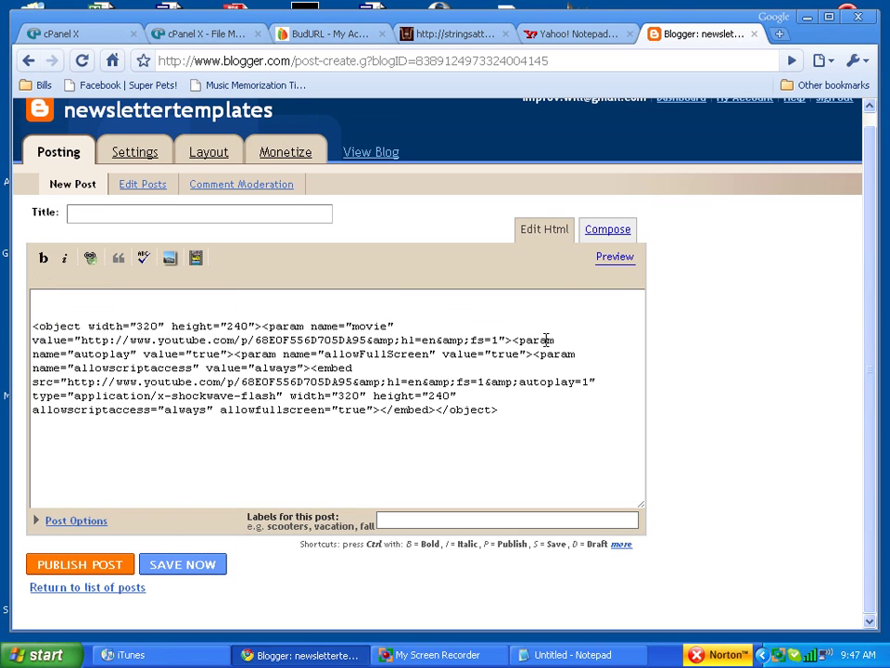
pyautogui.doubleClick(507, 354)
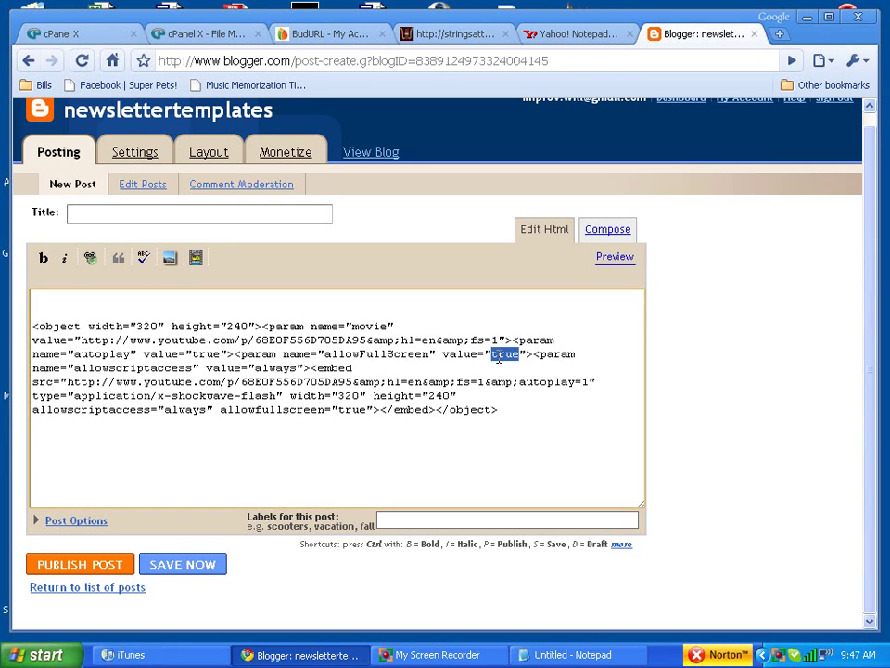
pyautogui.write('false')
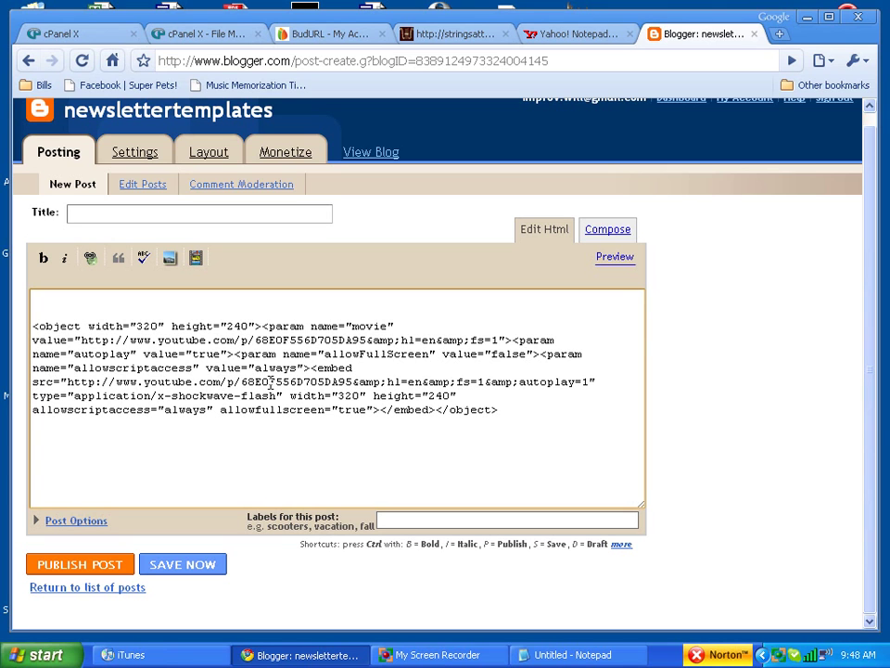
pyautogui.click(615, 257)
pyautogui.scroll(-1, 464, 471)
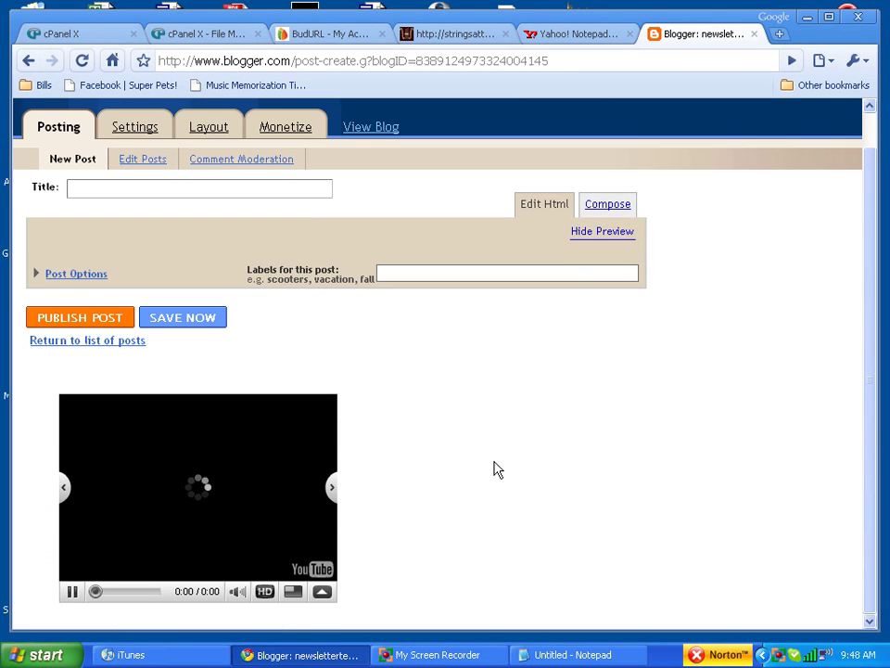
pyautogui.scroll(1, 495, 475)
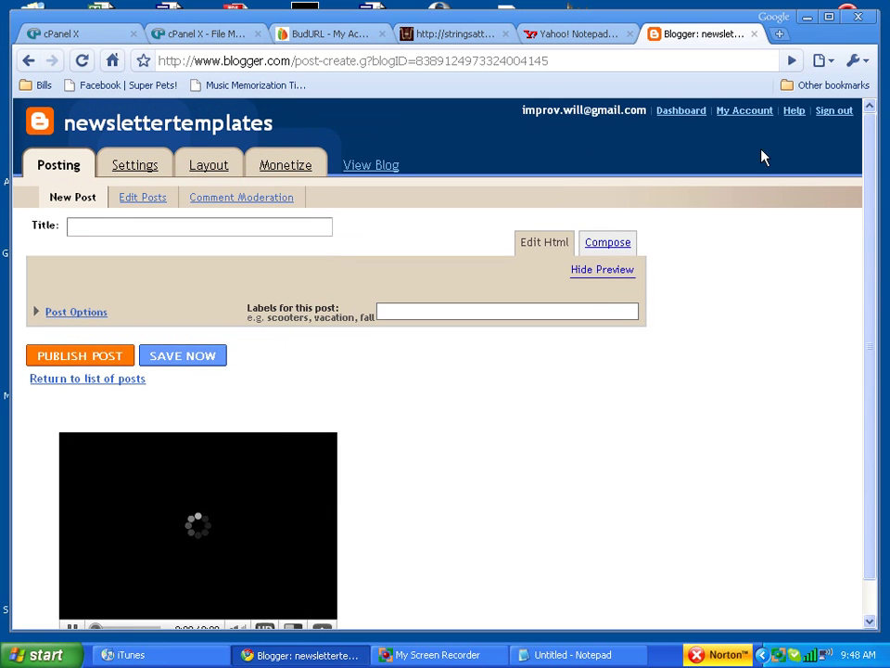
# Step: Discard the current post and paste the embed code into a fresh newslettertemplates post's HTML
pyautogui.click(686, 112)
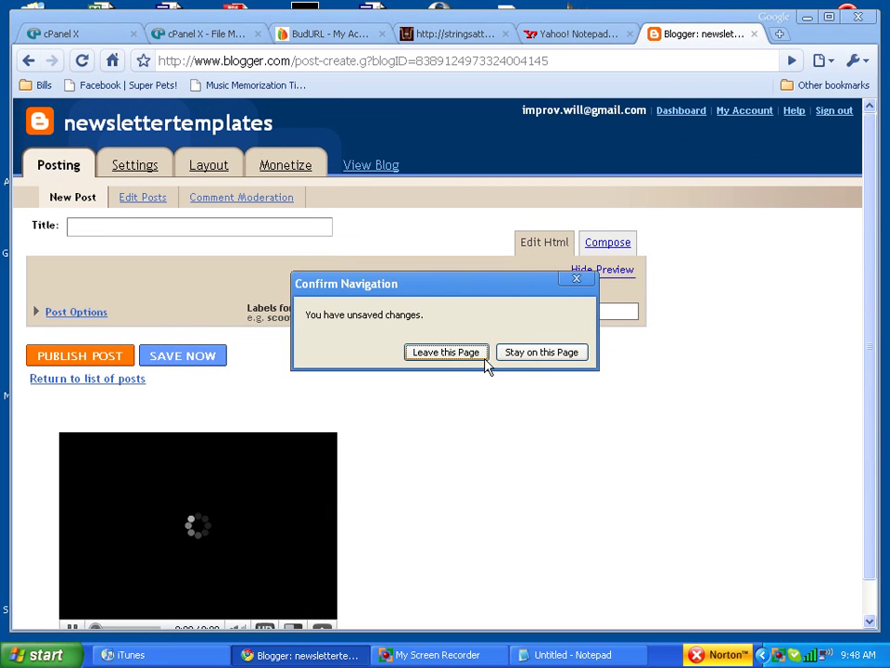
pyautogui.click(461, 355)
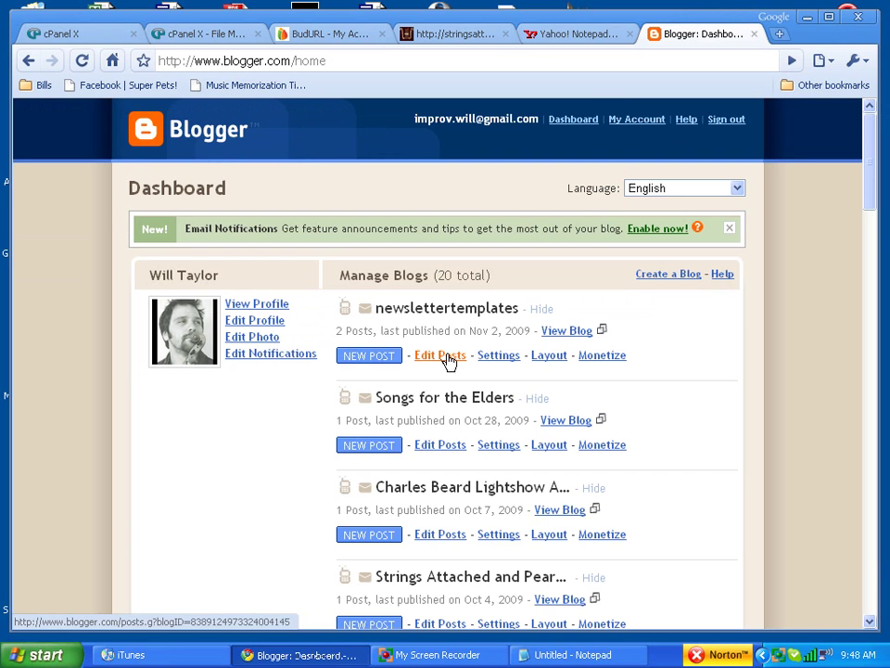
pyautogui.click(358, 358)
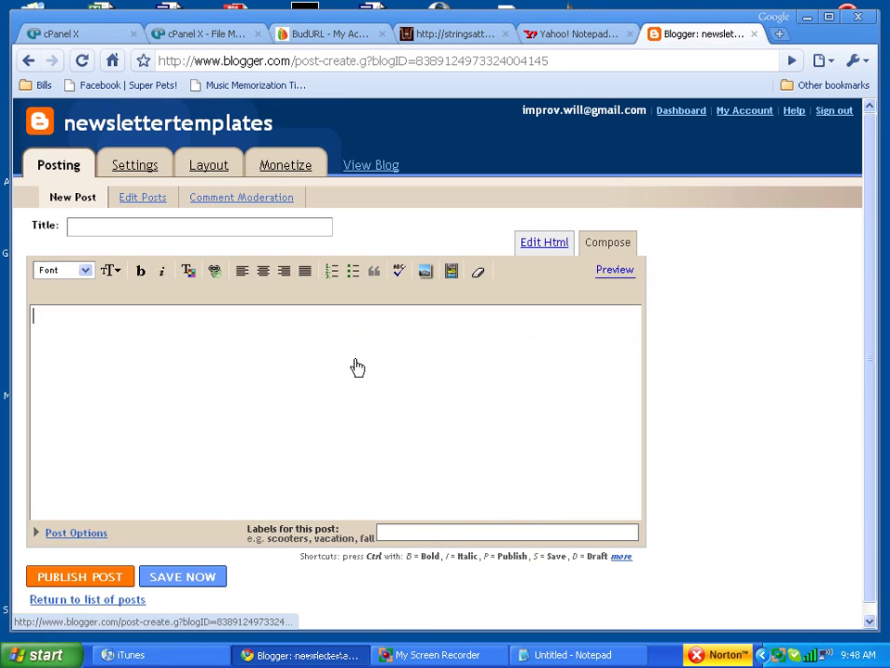
pyautogui.click(538, 244)
pyautogui.hotkey('ctrl', 'v')
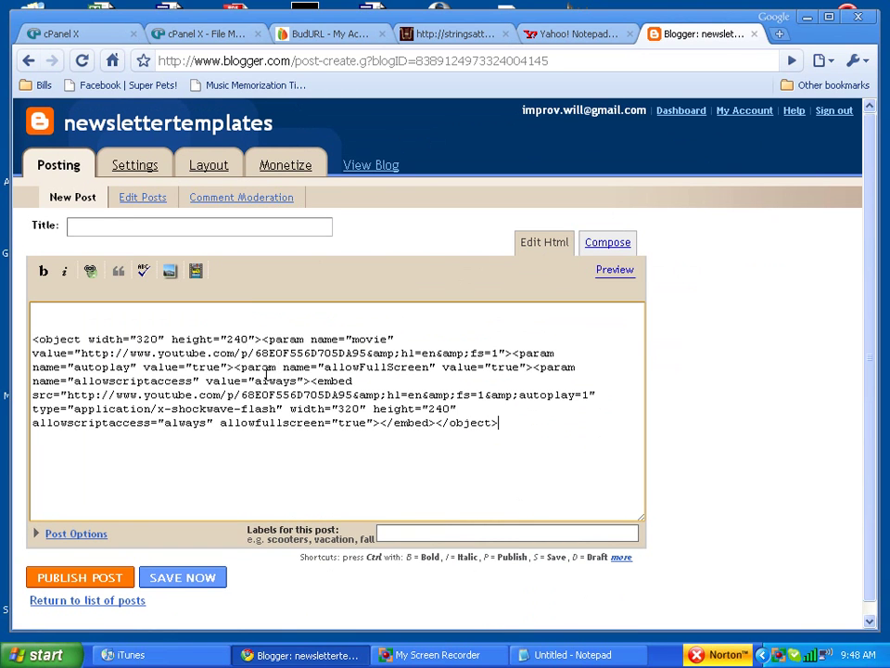
# Step: Keep allowFullScreen true, set the autoplay value to false, and begin changing autoplay=1
pyautogui.doubleClick(497, 367)
pyautogui.write('false')
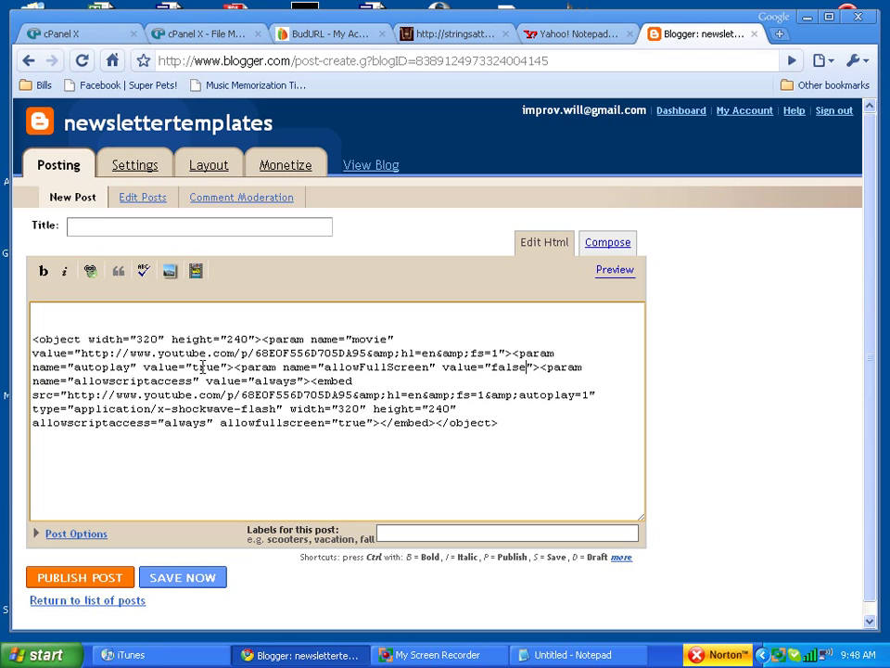
pyautogui.doubleClick(500, 366)
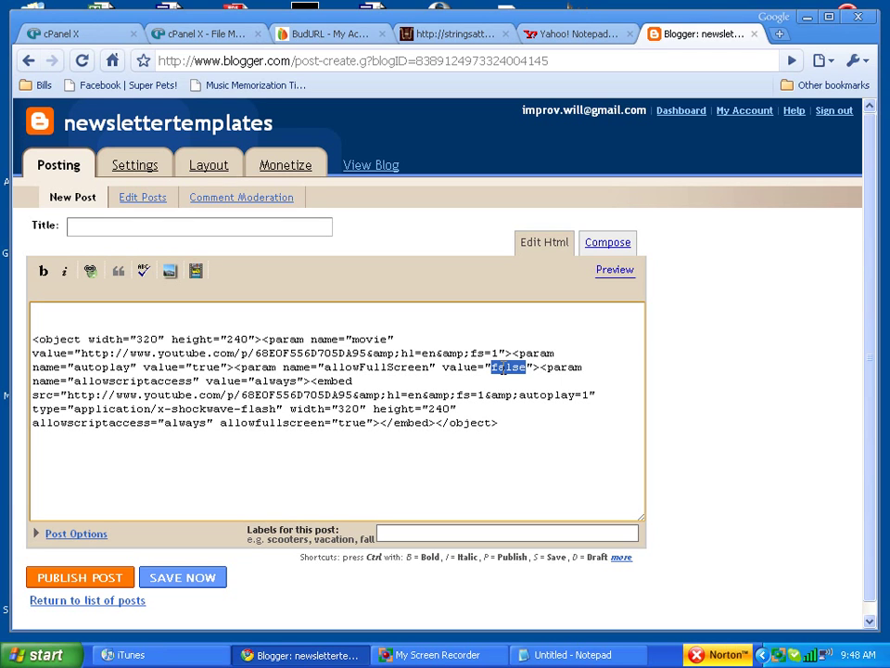
pyautogui.write('tu')
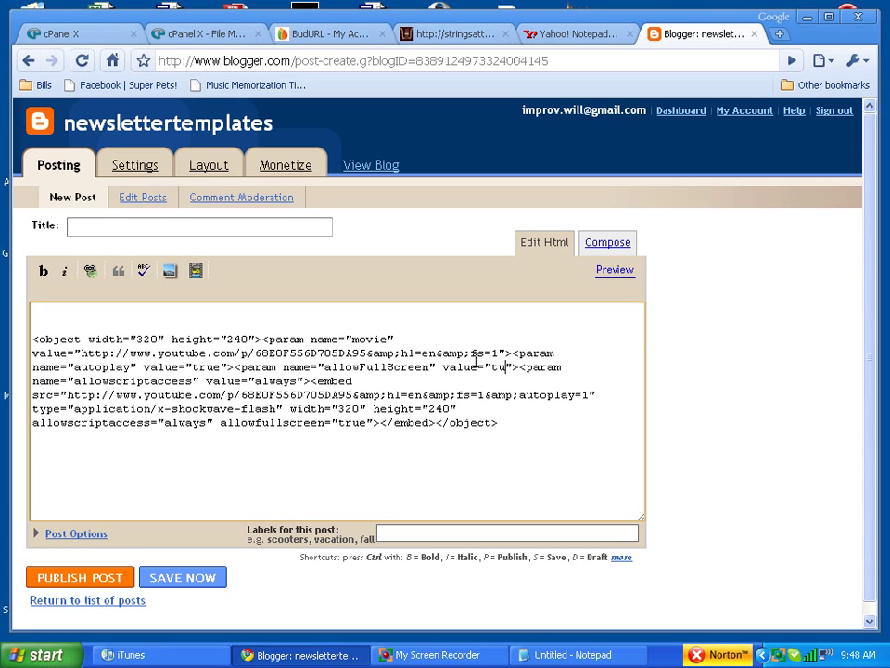
pyautogui.press('BackSpace')
pyautogui.write('rue')
pyautogui.doubleClick(199, 367)
pyautogui.write('false')
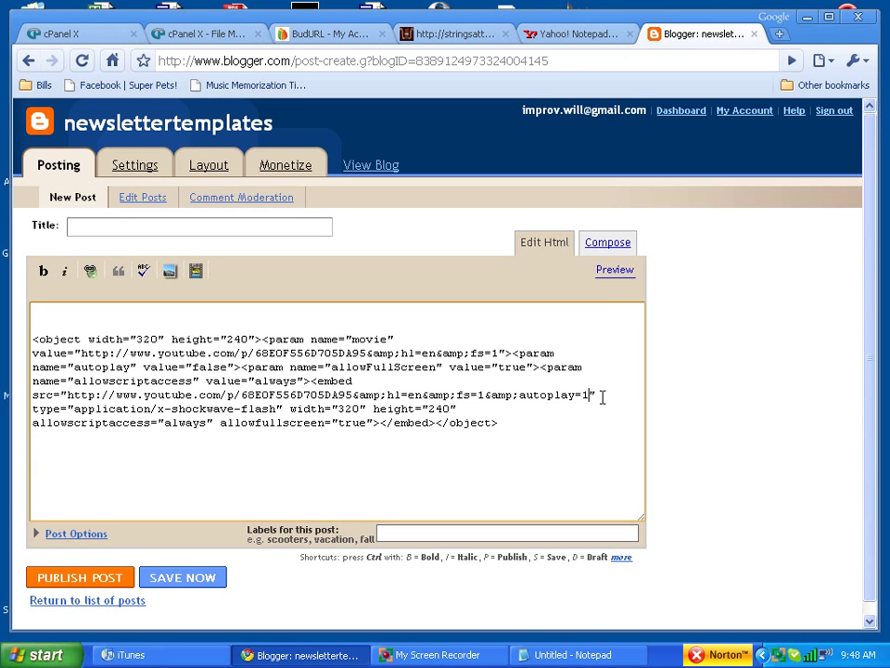
pyautogui.press('BackSpace')
pyautogui.press('BackSpace')
# Step: Finish autoplay=0, preview the paused chelsea morning player, then bring up My Screen Recorder
pyautogui.write('=0')
pyautogui.click(619, 273)
pyautogui.scroll(-1, 603, 408)
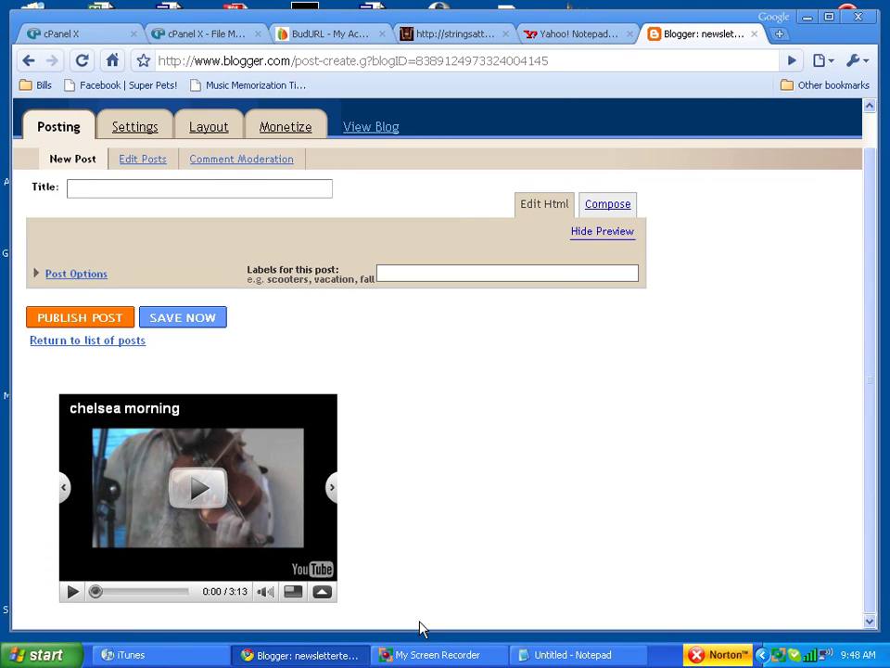
pyautogui.click(436, 655)
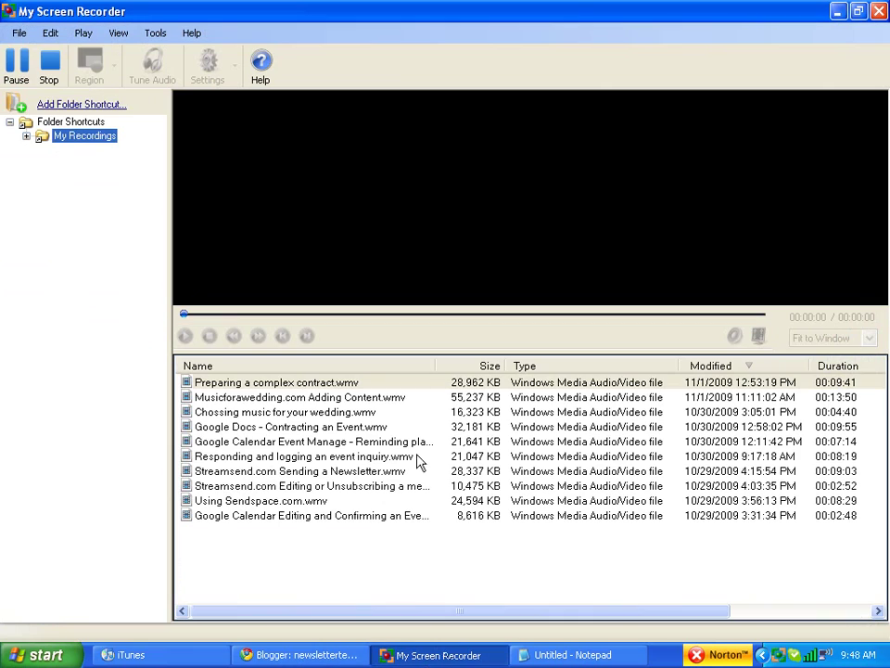